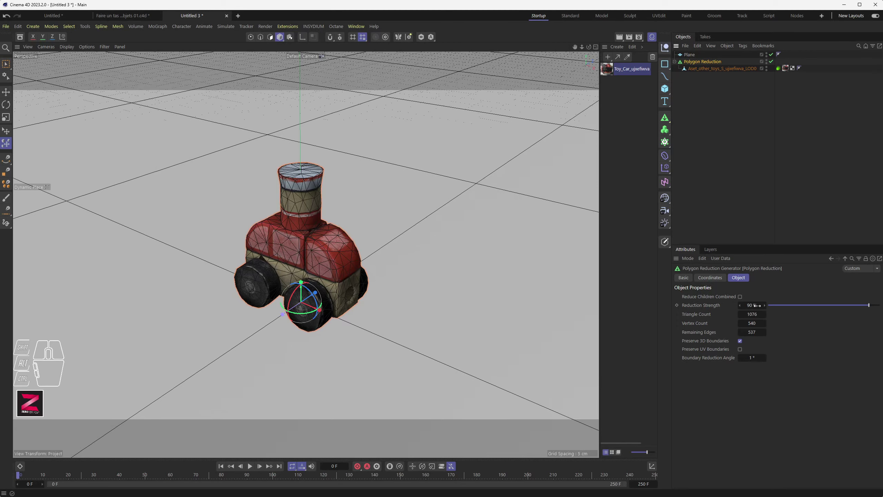
pyautogui.scroll(5, 324, 275)
pyautogui.keyDown('alt'); pyautogui.moveTo(323, 272); pyautogui.dragTo(336, 284, button='middle'); pyautogui.keyUp('alt')
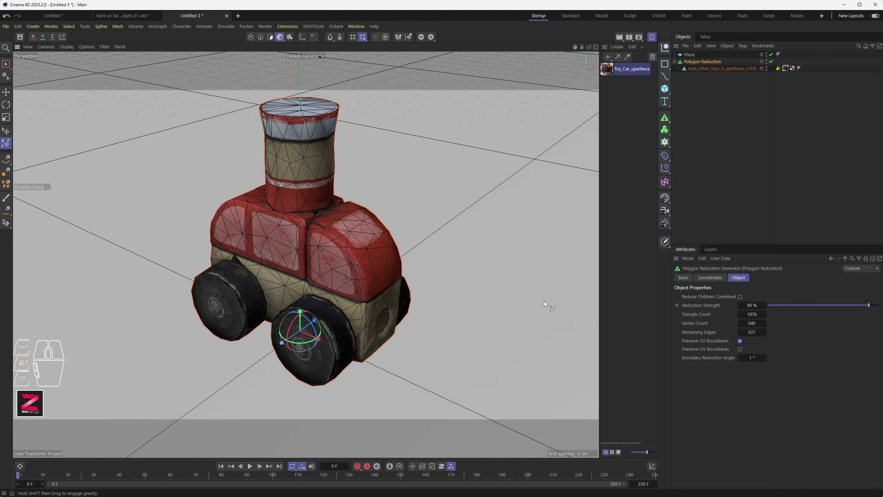
pyautogui.moveTo(869, 306)
pyautogui.mouseDown()
pyautogui.moveTo(768, 307)
pyautogui.moveTo(876, 308)
pyautogui.moveTo(868, 305)
pyautogui.mouseUp()
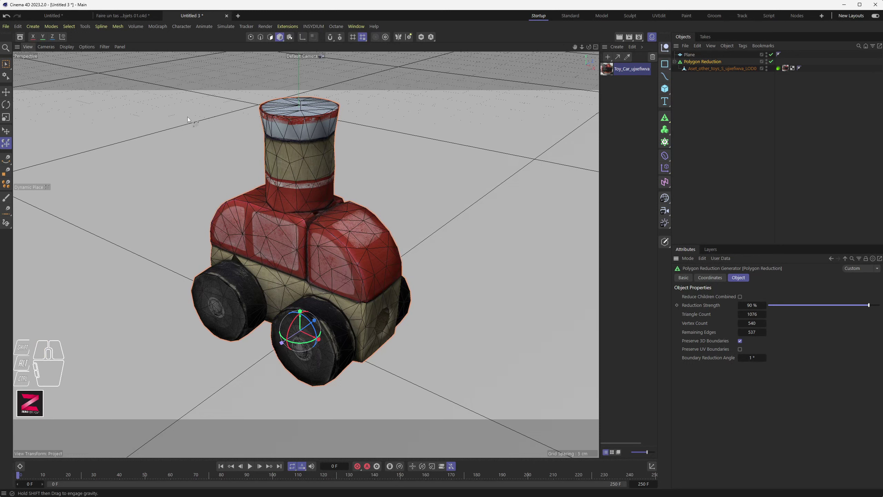
# Clone the toy car's Polygon Reduction object six times as render instances around the original with the Place tool.
pyautogui.scroll(-6, 297, 201)
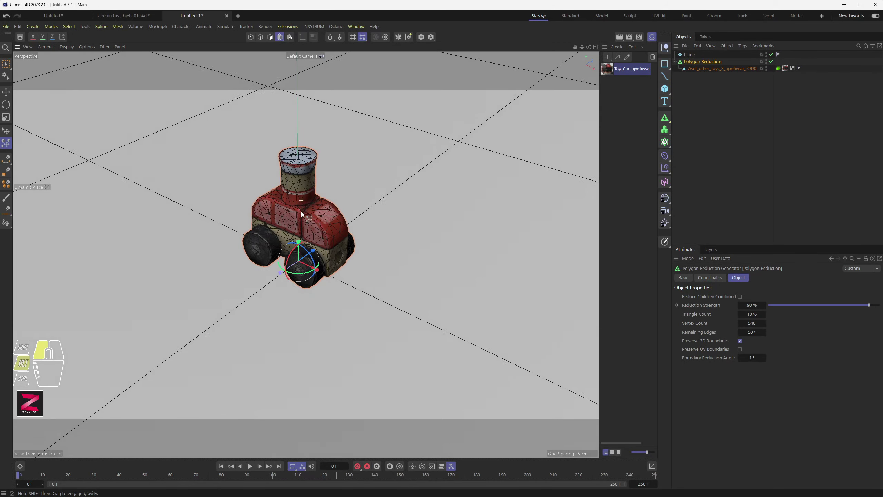
pyautogui.click(712, 69)
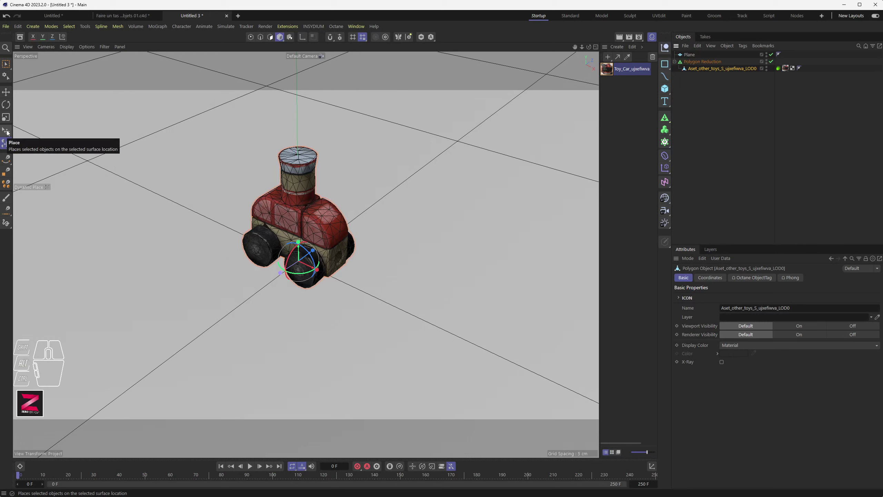
pyautogui.click(697, 61)
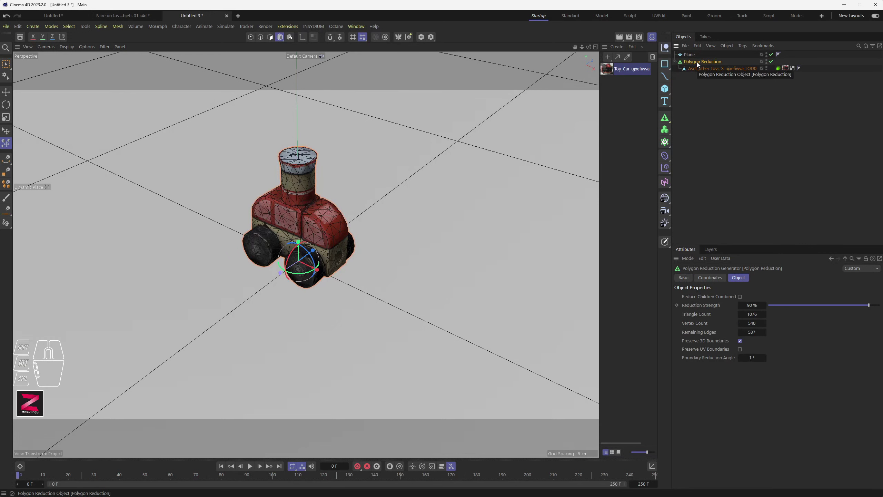
pyautogui.click(695, 63)
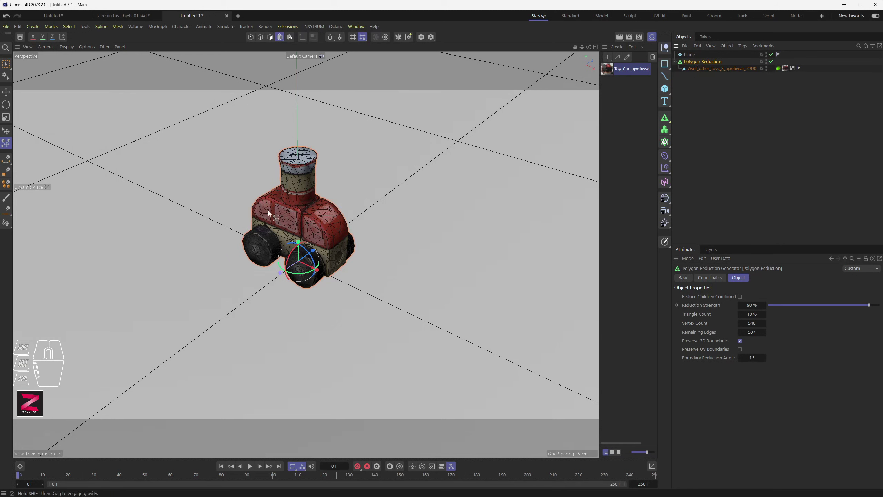
pyautogui.click(7, 132)
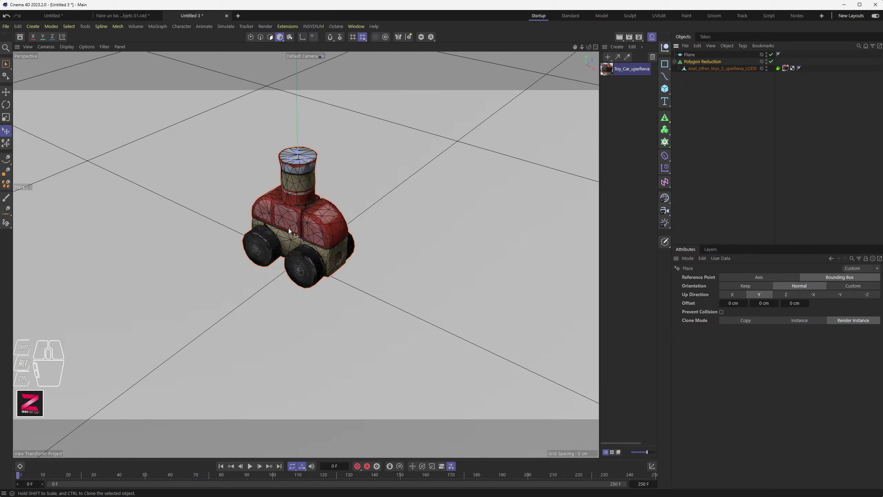
pyautogui.moveTo(293, 226)
pyautogui.keyDown('ctrl'); pyautogui.mouseDown()
pyautogui.moveTo(339, 174)
pyautogui.moveTo(387, 188)
pyautogui.moveTo(360, 226)
pyautogui.moveTo(315, 209)
pyautogui.moveTo(302, 195)
pyautogui.moveTo(307, 143)
pyautogui.moveTo(303, 181)
pyautogui.moveTo(368, 177)
pyautogui.moveTo(354, 231)
pyautogui.moveTo(430, 246)
pyautogui.moveTo(416, 222)
pyautogui.mouseUp(); pyautogui.keyUp('ctrl')
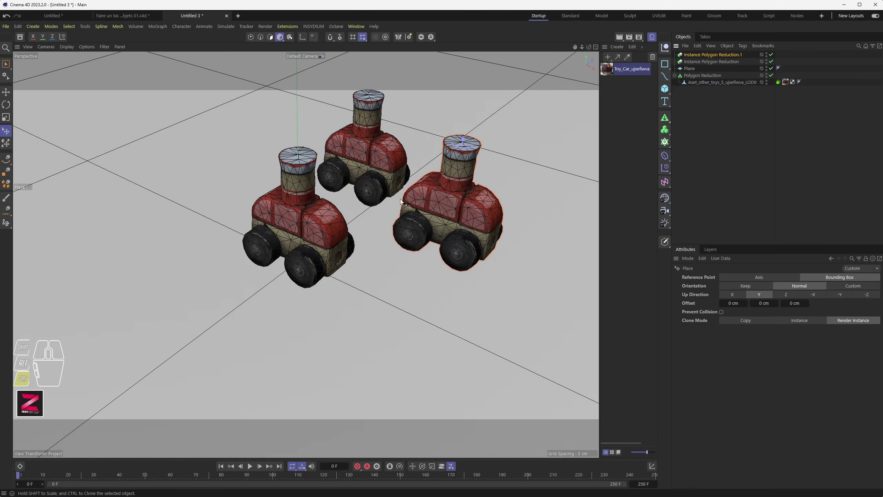
pyautogui.moveTo(368, 150)
pyautogui.keyDown('ctrl'); pyautogui.mouseDown()
pyautogui.moveTo(238, 123)
pyautogui.moveTo(170, 159)
pyautogui.moveTo(133, 256)
pyautogui.mouseUp(); pyautogui.keyUp('ctrl')
pyautogui.moveTo(306, 222)
pyautogui.keyDown('ctrl'); pyautogui.mouseDown()
pyautogui.moveTo(262, 316)
pyautogui.moveTo(229, 337)
pyautogui.mouseUp(); pyautogui.keyUp('ctrl')
pyautogui.keyDown('ctrl'); pyautogui.moveTo(371, 152); pyautogui.dragTo(388, 174); pyautogui.keyUp('ctrl')
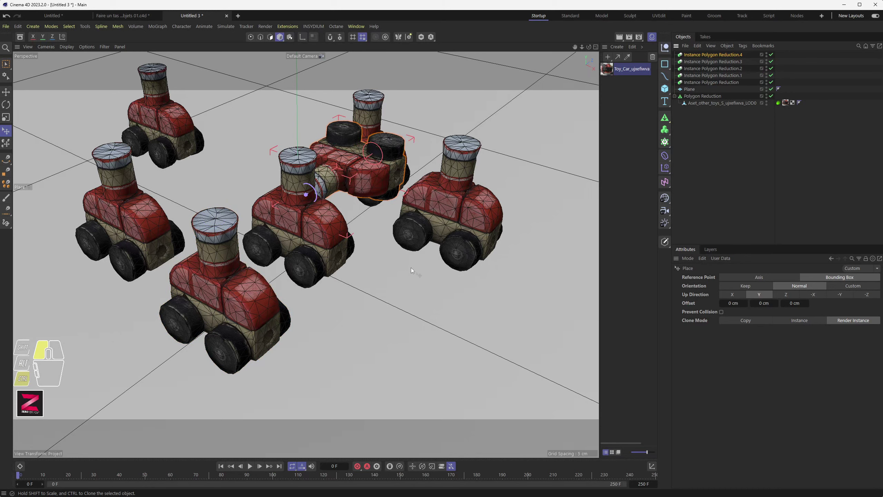
pyautogui.keyDown('ctrl'); pyautogui.moveTo(420, 332); pyautogui.dragTo(434, 371); pyautogui.keyUp('ctrl')
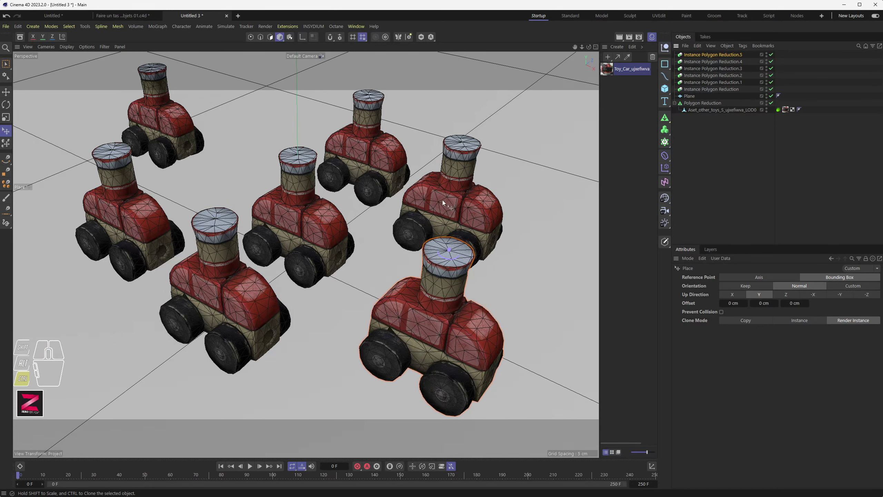
# Place seven more render instances of the toy car on the plane, extending the group outward.
pyautogui.scroll(-5, 420, 196)
pyautogui.scroll(-3, 419, 196)
pyautogui.moveTo(435, 201)
pyautogui.keyDown('ctrl'); pyautogui.mouseDown()
pyautogui.moveTo(452, 156)
pyautogui.moveTo(446, 172)
pyautogui.mouseUp(); pyautogui.keyUp('ctrl')
pyautogui.moveTo(365, 162)
pyautogui.keyDown('ctrl'); pyautogui.mouseDown()
pyautogui.moveTo(353, 161)
pyautogui.moveTo(344, 188)
pyautogui.mouseUp(); pyautogui.keyUp('ctrl')
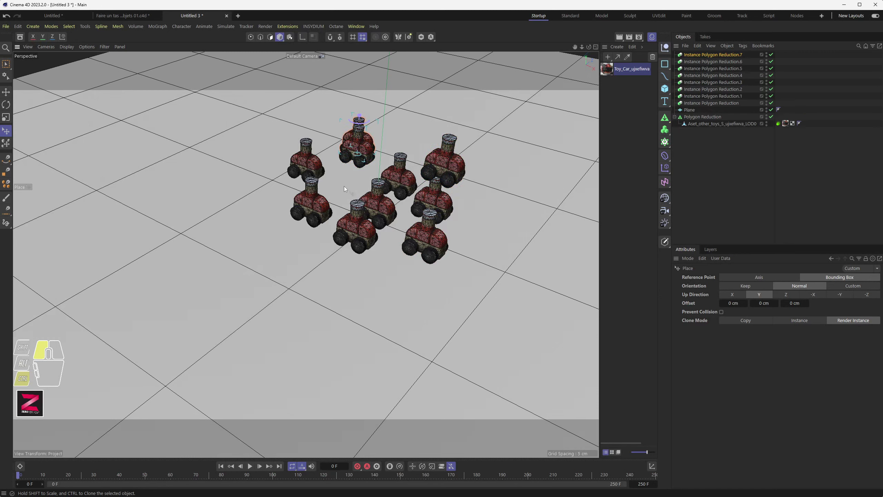
pyautogui.moveTo(277, 189)
pyautogui.keyDown('ctrl'); pyautogui.mouseDown()
pyautogui.moveTo(232, 195)
pyautogui.moveTo(252, 191)
pyautogui.moveTo(265, 218)
pyautogui.moveTo(264, 264)
pyautogui.mouseUp(); pyautogui.keyUp('ctrl')
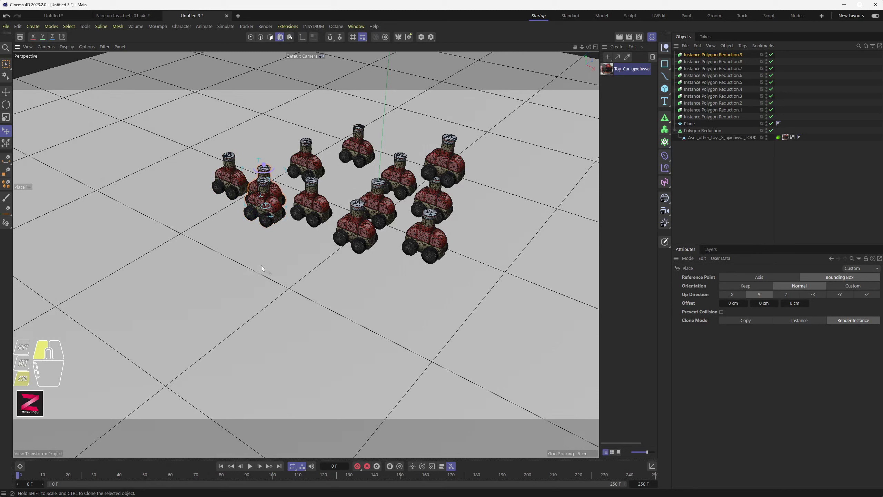
pyautogui.moveTo(173, 259)
pyautogui.keyDown('ctrl'); pyautogui.mouseDown()
pyautogui.moveTo(135, 205)
pyautogui.moveTo(280, 275)
pyautogui.moveTo(300, 257)
pyautogui.moveTo(343, 258)
pyautogui.mouseUp(); pyautogui.keyUp('ctrl')
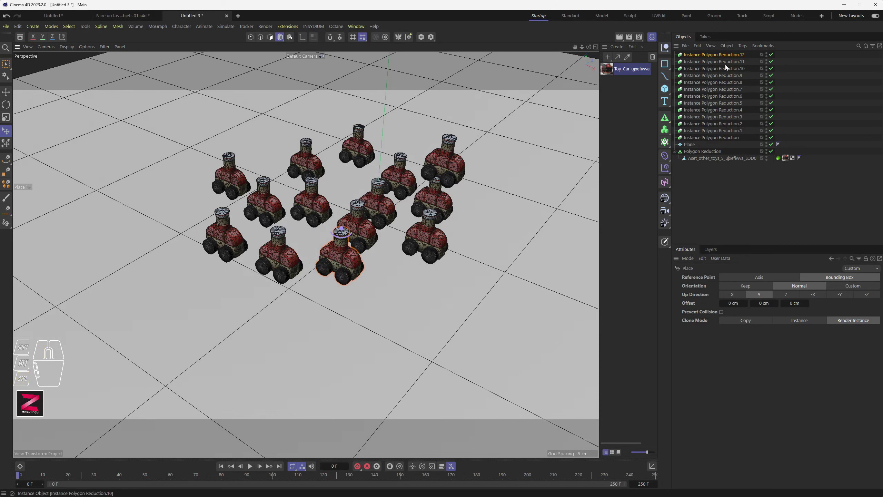
# Scatter 39 further toy car instances densely over the plane with the Place tool, letting some overlap or land on others.
pyautogui.click(729, 55)
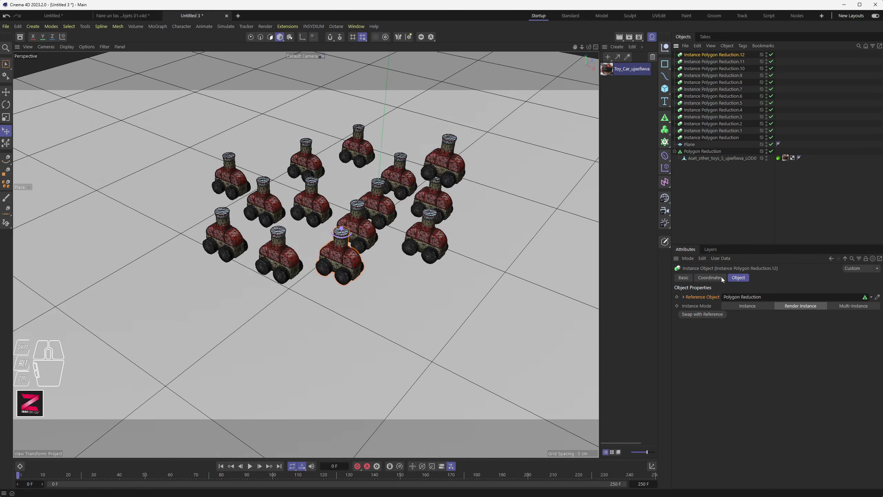
pyautogui.click(726, 55)
pyautogui.moveTo(341, 251)
pyautogui.keyDown('ctrl'); pyautogui.mouseDown()
pyautogui.moveTo(408, 290)
pyautogui.moveTo(479, 273)
pyautogui.mouseUp(); pyautogui.keyUp('ctrl')
pyautogui.keyDown('ctrl'); pyautogui.moveTo(480, 273); pyautogui.dragTo(342, 309); pyautogui.keyUp('ctrl')
pyautogui.moveTo(342, 308)
pyautogui.keyDown('ctrl'); pyautogui.mouseDown()
pyautogui.moveTo(272, 306)
pyautogui.moveTo(220, 286)
pyautogui.mouseUp(); pyautogui.keyUp('ctrl')
pyautogui.moveTo(220, 286)
pyautogui.keyDown('ctrl'); pyautogui.mouseDown()
pyautogui.moveTo(225, 308)
pyautogui.moveTo(255, 337)
pyautogui.moveTo(186, 302)
pyautogui.moveTo(208, 362)
pyautogui.moveTo(171, 337)
pyautogui.moveTo(150, 251)
pyautogui.moveTo(163, 209)
pyautogui.moveTo(199, 202)
pyautogui.moveTo(197, 156)
pyautogui.moveTo(235, 137)
pyautogui.moveTo(251, 140)
pyautogui.moveTo(265, 163)
pyautogui.moveTo(298, 137)
pyautogui.mouseUp(); pyautogui.keyUp('ctrl')
pyautogui.moveTo(298, 137)
pyautogui.keyDown('ctrl'); pyautogui.mouseDown()
pyautogui.moveTo(322, 141)
pyautogui.moveTo(365, 122)
pyautogui.moveTo(414, 129)
pyautogui.moveTo(455, 120)
pyautogui.moveTo(518, 189)
pyautogui.moveTo(496, 220)
pyautogui.moveTo(510, 249)
pyautogui.mouseUp(); pyautogui.keyUp('ctrl')
pyautogui.keyDown('ctrl'); pyautogui.moveTo(509, 248); pyautogui.dragTo(321, 379); pyautogui.keyUp('ctrl')
pyautogui.moveTo(322, 380)
pyautogui.keyDown('ctrl'); pyautogui.mouseDown()
pyautogui.moveTo(315, 310)
pyautogui.moveTo(188, 358)
pyautogui.moveTo(136, 321)
pyautogui.moveTo(94, 344)
pyautogui.moveTo(176, 358)
pyautogui.moveTo(201, 378)
pyautogui.moveTo(245, 357)
pyautogui.mouseUp(); pyautogui.keyUp('ctrl')
pyautogui.keyDown('ctrl'); pyautogui.moveTo(246, 357); pyautogui.dragTo(322, 392); pyautogui.keyUp('ctrl')
pyautogui.moveTo(328, 355)
pyautogui.keyDown('ctrl'); pyautogui.mouseDown()
pyautogui.moveTo(412, 316)
pyautogui.moveTo(398, 312)
pyautogui.moveTo(343, 237)
pyautogui.moveTo(342, 218)
pyautogui.moveTo(306, 206)
pyautogui.moveTo(282, 161)
pyautogui.moveTo(350, 174)
pyautogui.moveTo(357, 202)
pyautogui.moveTo(333, 217)
pyautogui.moveTo(273, 177)
pyautogui.moveTo(261, 180)
pyautogui.mouseUp(); pyautogui.keyUp('ctrl')
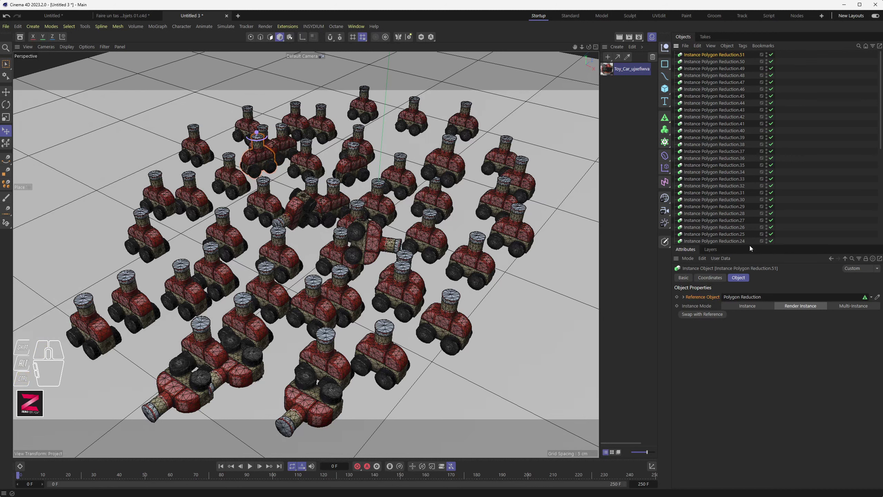
# Enlarge the object list and check the reference object of one of the toy car instances.
pyautogui.moveTo(748, 245); pyautogui.dragTo(748, 293)
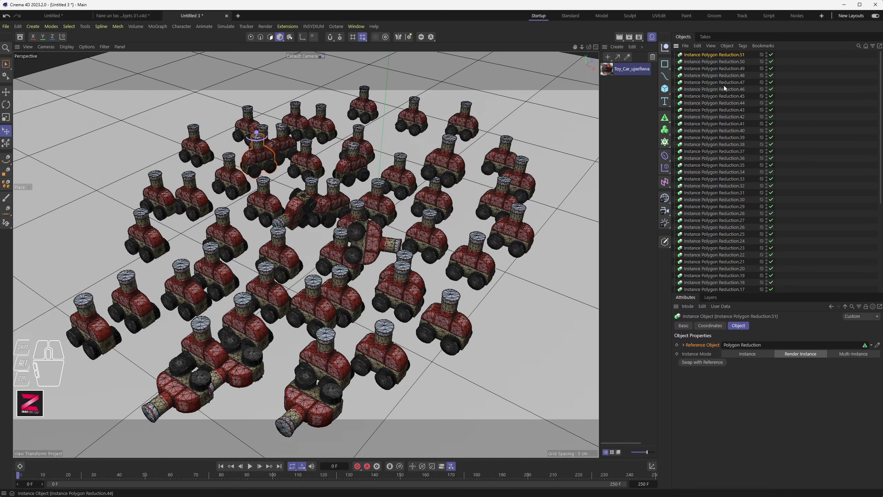
pyautogui.click(722, 152)
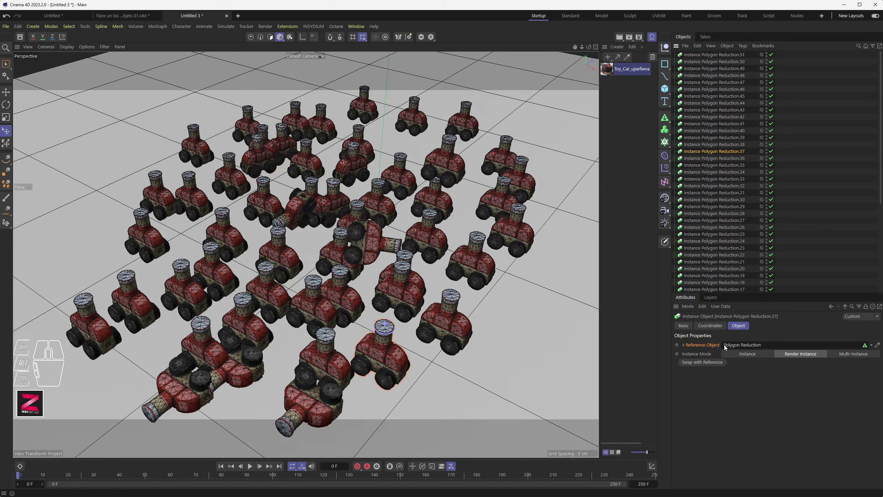
pyautogui.scroll(-7, 743, 206)
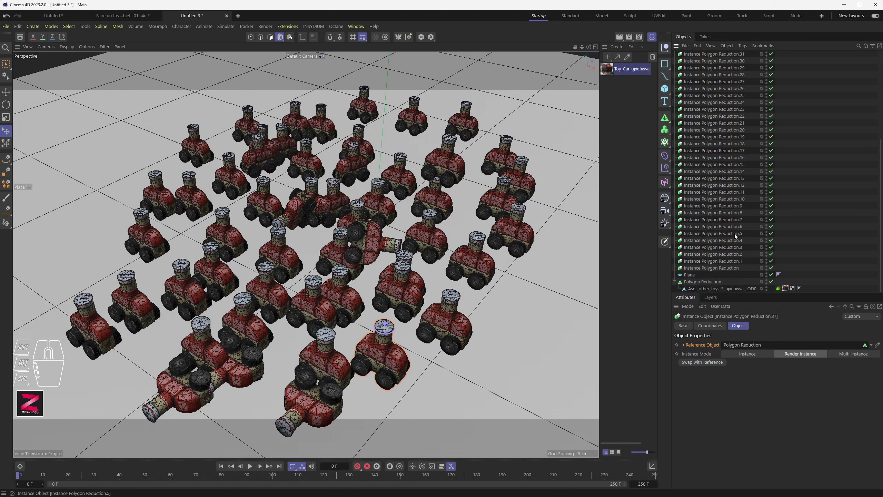
# Rename the Polygon Reduction generator to Poly_Reduc and check the reference object of one instance.
pyautogui.click(707, 289)
pyautogui.click(696, 282)
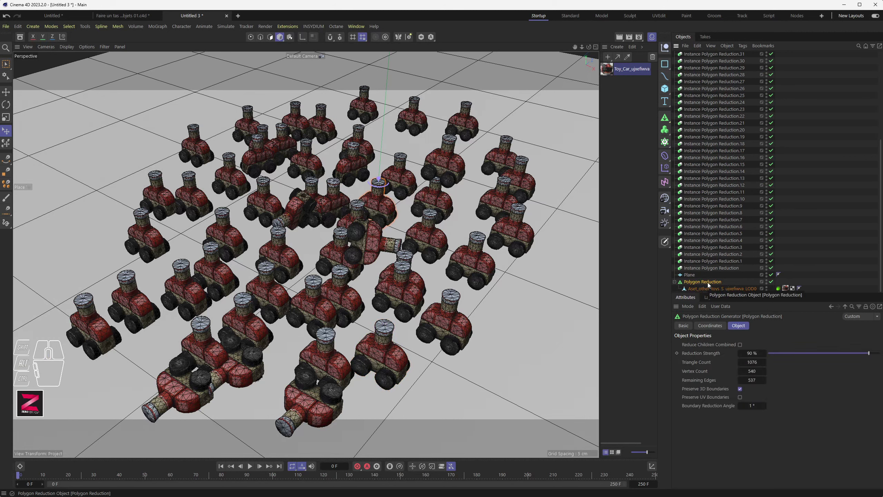
pyautogui.doubleClick(708, 282)
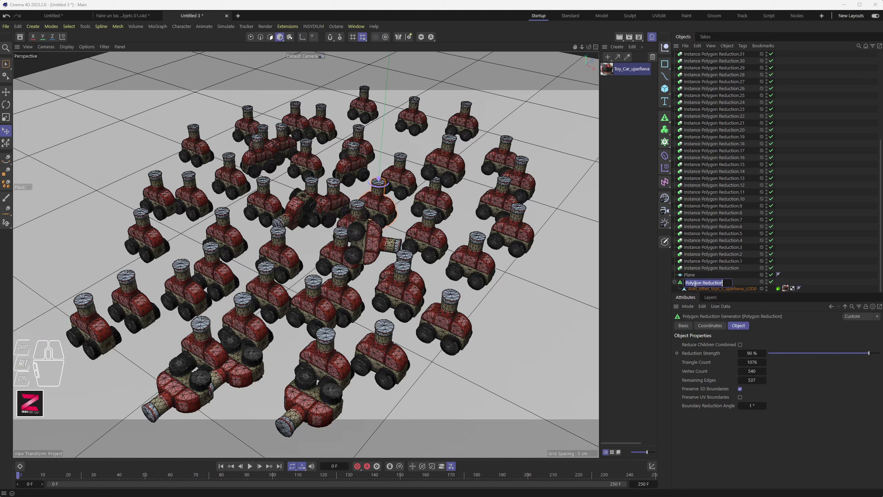
pyautogui.write('_Reduc')
pyautogui.press('Return')
pyautogui.click(700, 144)
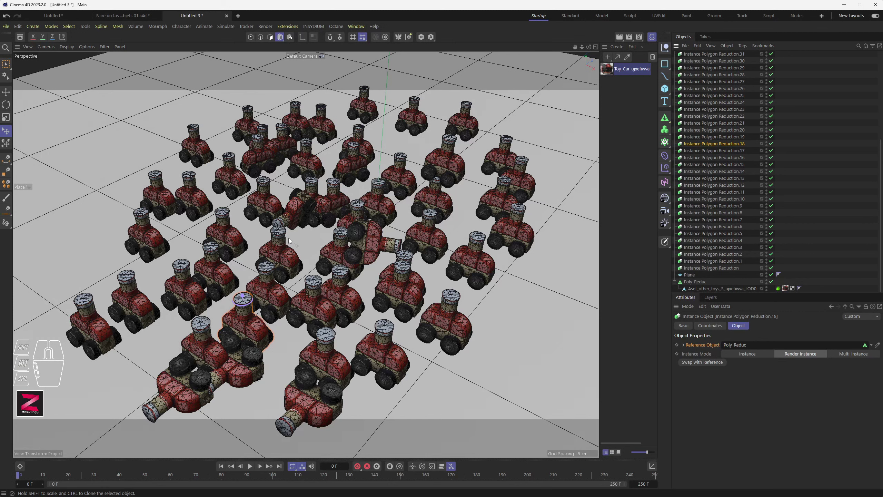
# Select all the toy car instances together with the Poly_Reduc generator and activate the Dynamic Place tool.
pyautogui.scroll(-1, 289, 238)
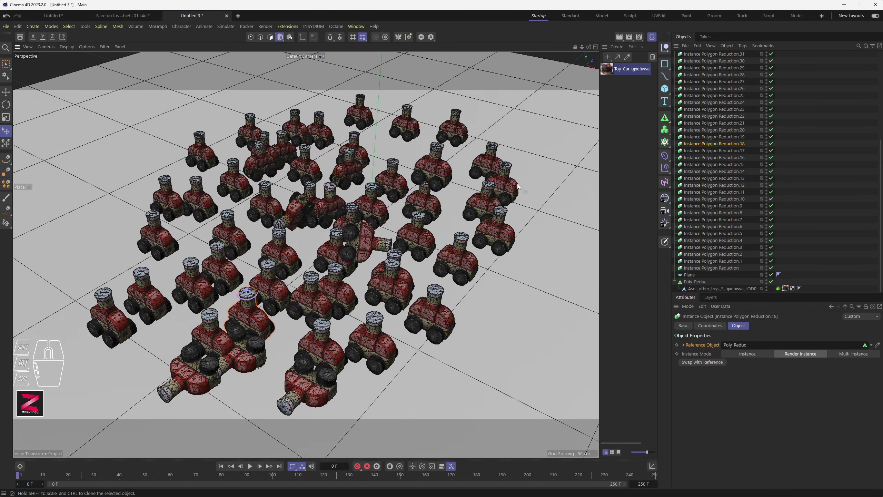
pyautogui.scroll(5, 717, 157)
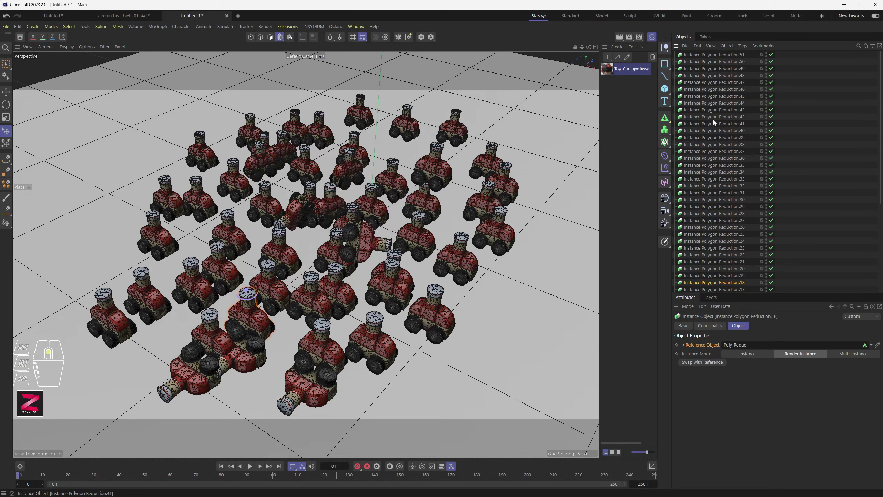
pyautogui.click(704, 55)
pyautogui.scroll(-5, 720, 229)
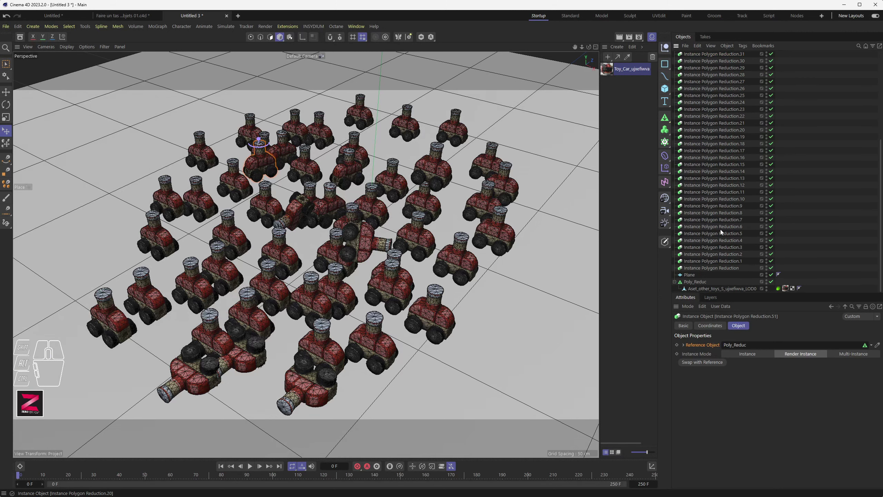
pyautogui.keyDown('shift'); pyautogui.click(710, 268); pyautogui.keyUp('shift')
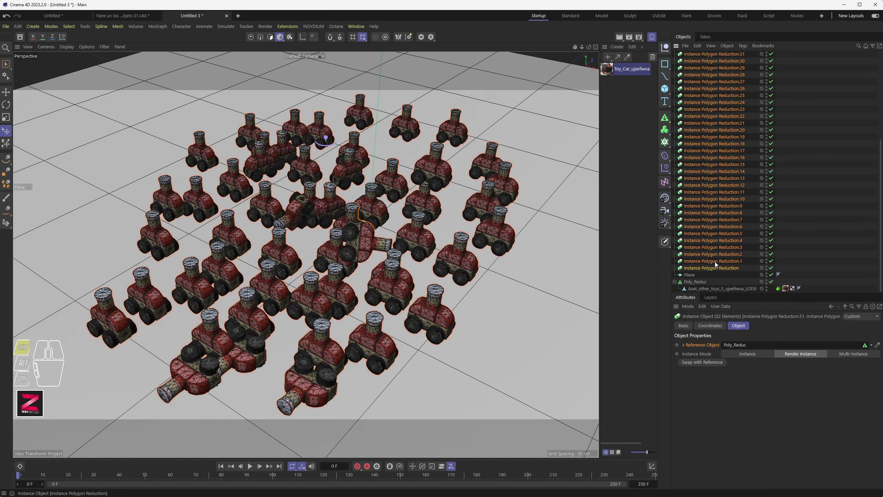
pyautogui.keyDown('ctrl'); pyautogui.click(698, 283); pyautogui.keyUp('ctrl')
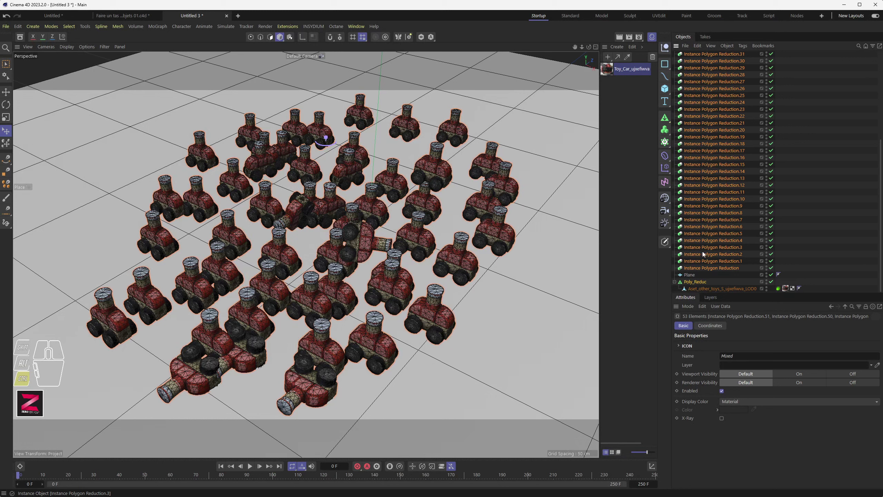
pyautogui.click(5, 144)
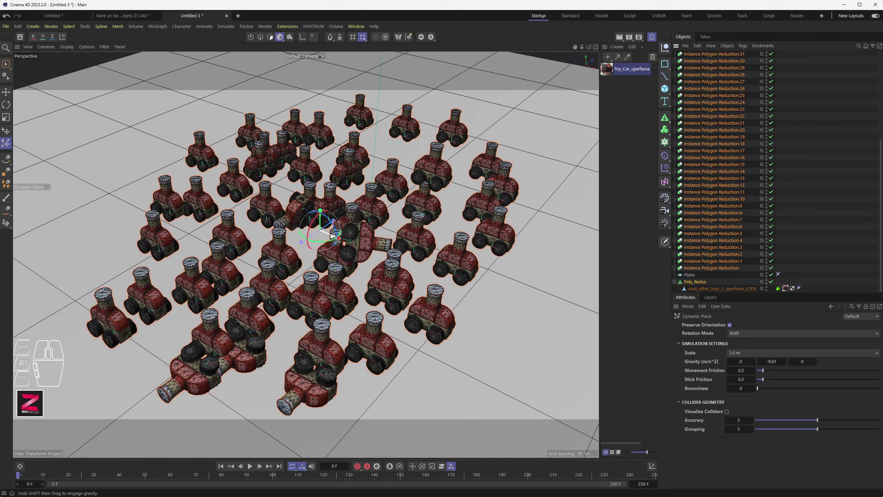
# Pull all the selected toy cars together with Dynamic Place so they collide and bunch into a raised pile.
pyautogui.scroll(2, 338, 240)
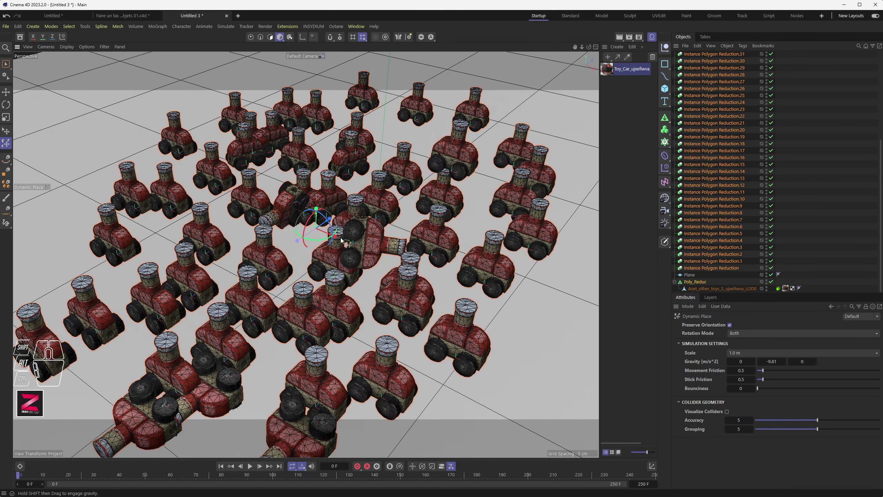
pyautogui.moveTo(335, 240)
pyautogui.mouseDown()
pyautogui.moveTo(320, 234)
pyautogui.moveTo(328, 215)
pyautogui.moveTo(318, 222)
pyautogui.moveTo(329, 232)
pyautogui.moveTo(318, 218)
pyautogui.moveTo(317, 234)
pyautogui.mouseUp()
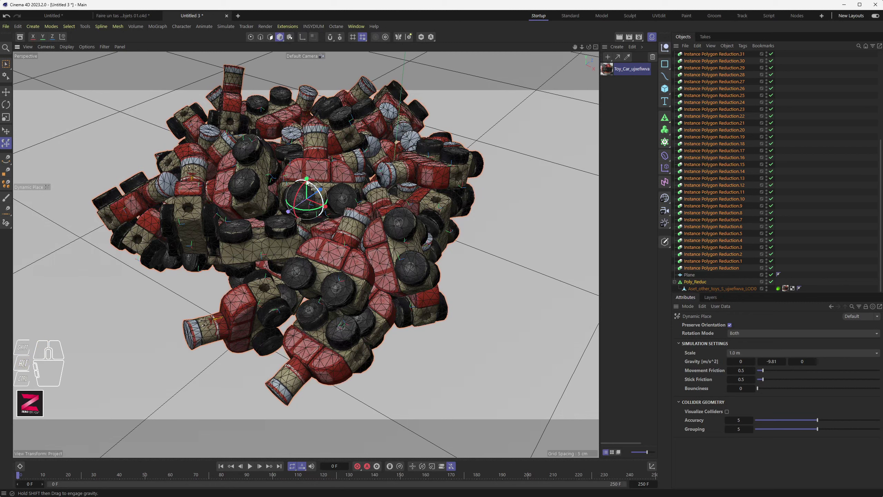
pyautogui.moveTo(307, 179); pyautogui.dragTo(304, 164)
pyautogui.moveTo(325, 201); pyautogui.dragTo(323, 201)
pyautogui.moveTo(321, 201); pyautogui.dragTo(318, 184)
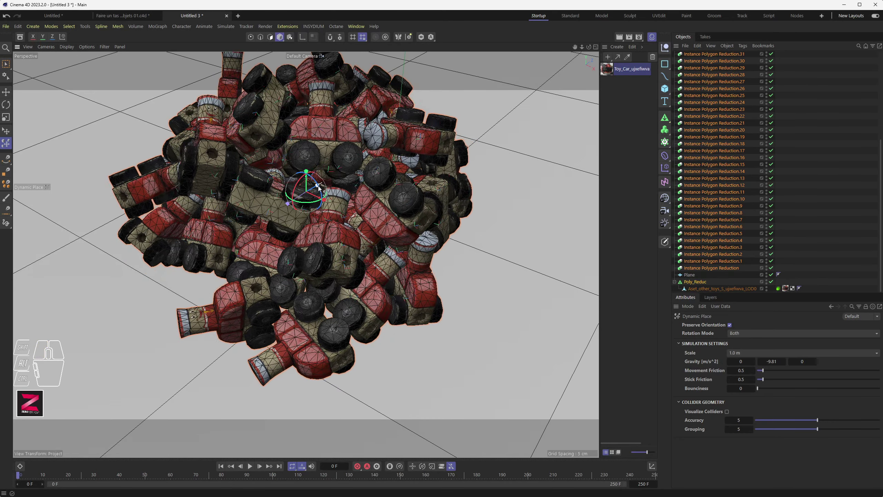
# Apply gravity to the bunched toy cars with Dynamic Place to drop them into a pile on the plane, and examine the pile.
pyautogui.keyDown('alt'); pyautogui.moveTo(321, 258); pyautogui.dragTo(251, 240); pyautogui.keyUp('alt')
pyautogui.keyDown('alt'); pyautogui.scroll(-4, 251, 239); pyautogui.keyUp('alt')
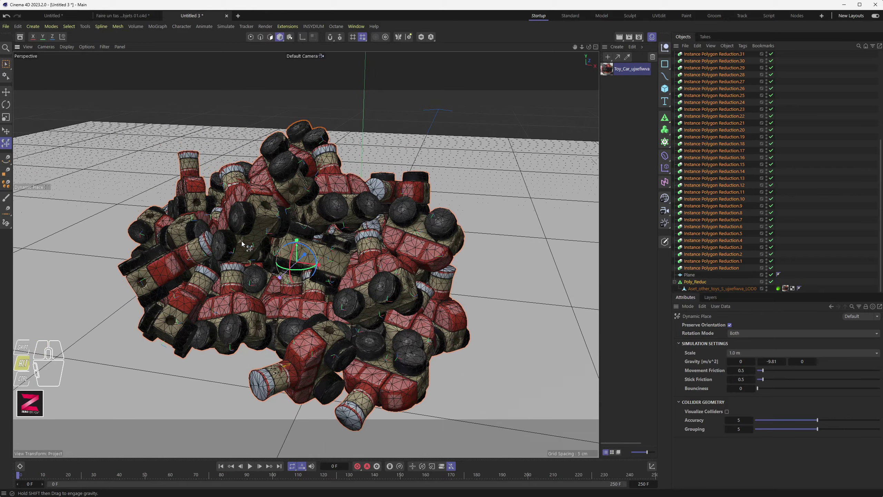
pyautogui.keyDown('alt'); pyautogui.moveTo(243, 240); pyautogui.dragTo(245, 220, button='middle'); pyautogui.keyUp('alt')
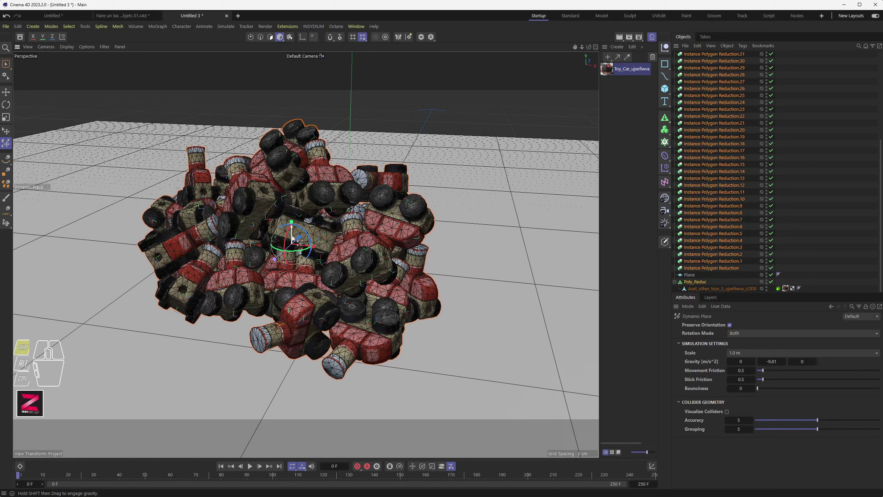
pyautogui.keyDown('shift'); pyautogui.moveTo(293, 237); pyautogui.dragTo(293, 232); pyautogui.keyUp('shift')
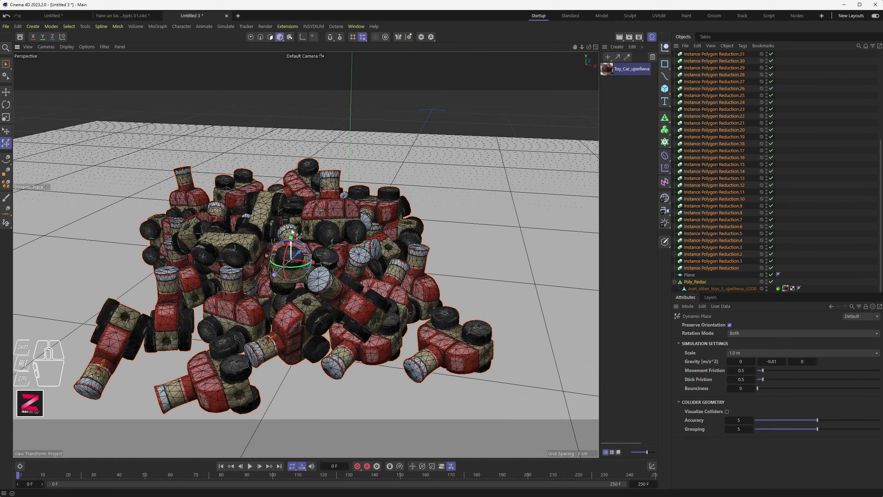
pyautogui.keyDown('alt'); pyautogui.moveTo(292, 232); pyautogui.dragTo(266, 256); pyautogui.keyUp('alt')
pyautogui.keyDown('alt'); pyautogui.scroll(5, 285, 258); pyautogui.keyUp('alt')
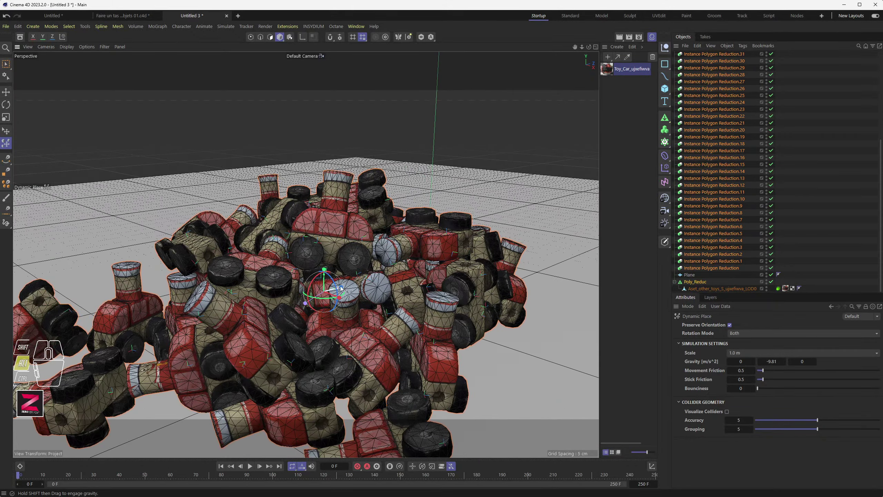
pyautogui.keyDown('alt'); pyautogui.moveTo(341, 287); pyautogui.dragTo(342, 254, button='middle'); pyautogui.keyUp('alt')
pyautogui.keyDown('alt'); pyautogui.scroll(-2, 343, 254); pyautogui.keyUp('alt')
pyautogui.keyDown('alt'); pyautogui.moveTo(343, 254); pyautogui.dragTo(314, 265); pyautogui.keyUp('alt')
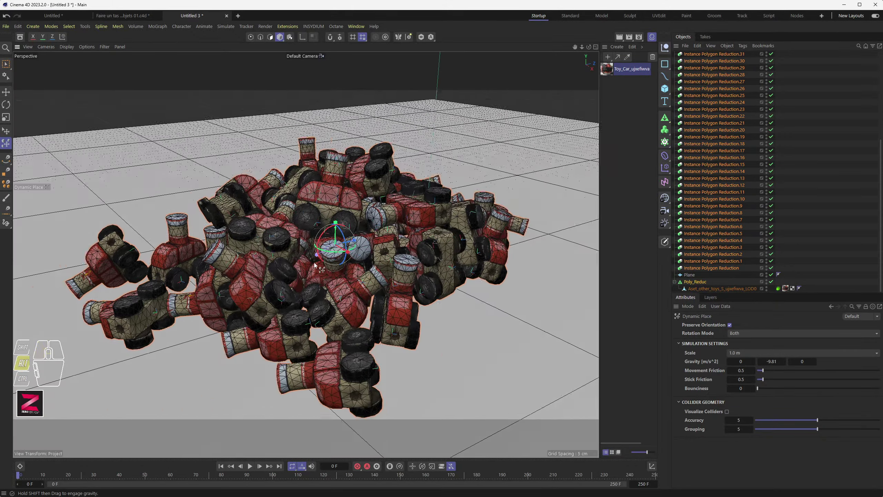
# Try lower Reduction Strength values of 70 % and 50 % on the Poly_Reduc generator.
pyautogui.keyDown('alt'); pyautogui.scroll(2, 315, 265); pyautogui.keyUp('alt')
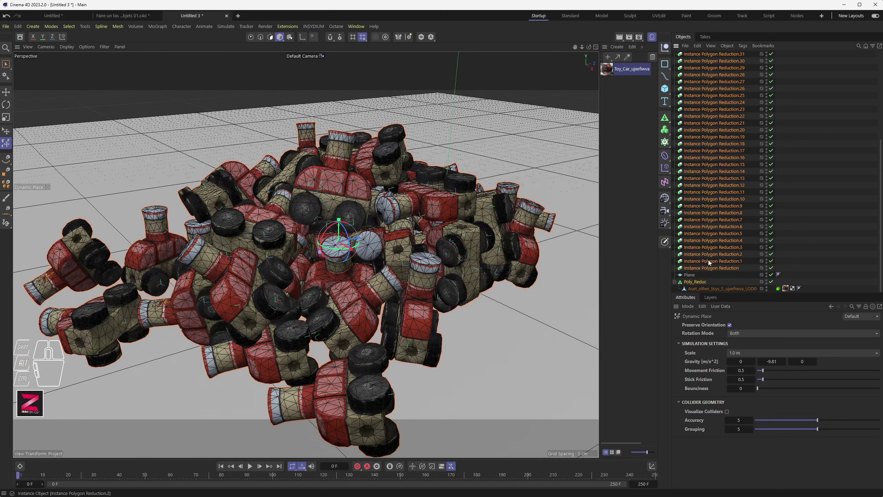
pyautogui.click(694, 283)
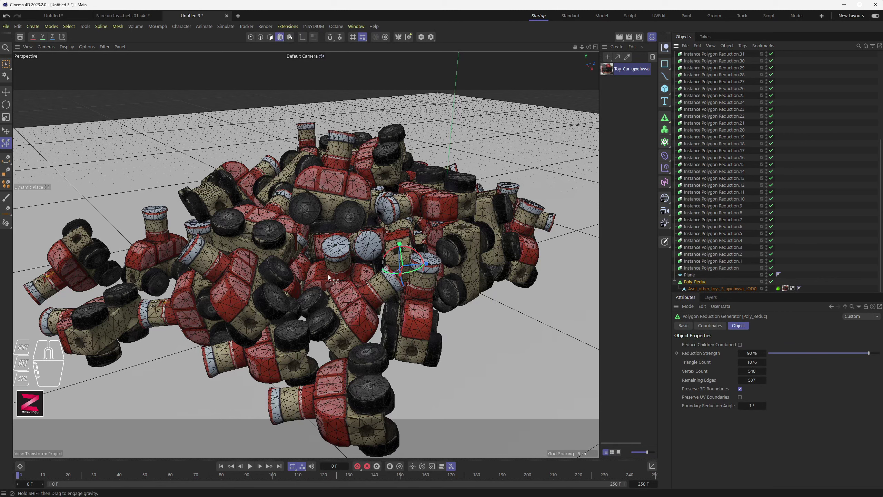
pyautogui.scroll(8, 365, 293)
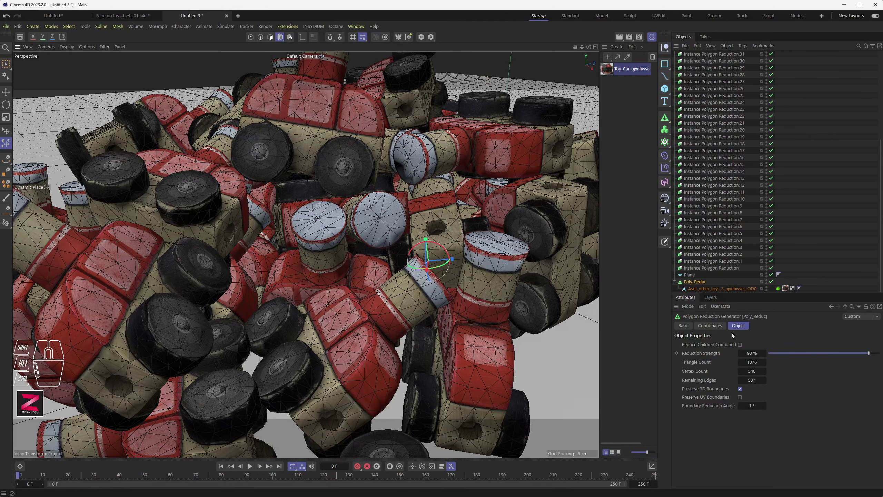
pyautogui.doubleClick(752, 353)
pyautogui.press('Return')
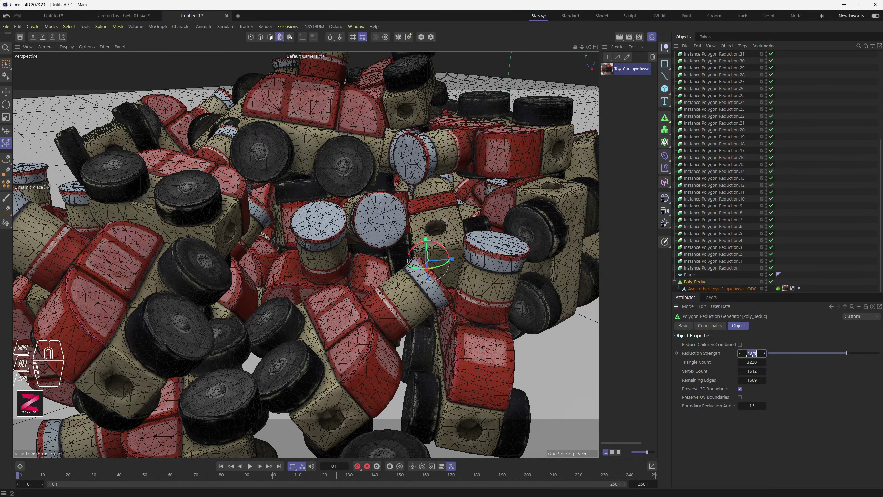
pyautogui.write('50')
pyautogui.press('Return')
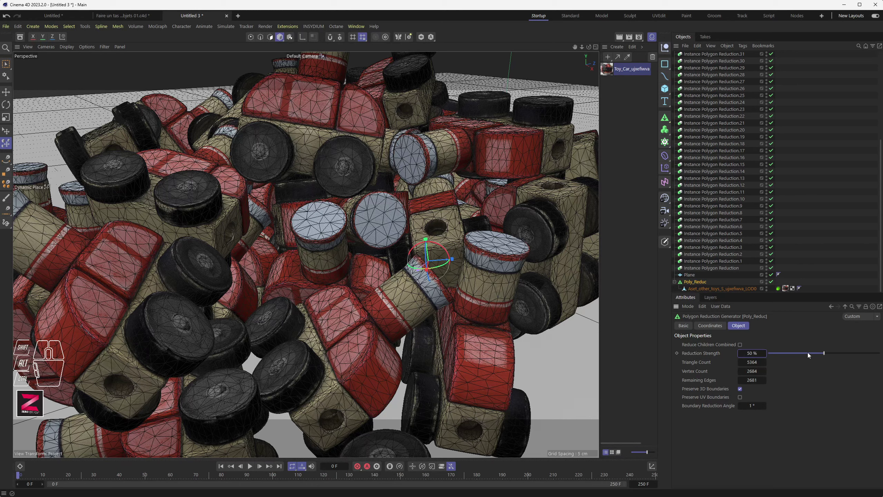
# Raise the Reduction Strength of Poly_Reduc to 85 % and finally to 90 %.
pyautogui.moveTo(807, 353); pyautogui.dragTo(865, 355)
pyautogui.click(754, 353)
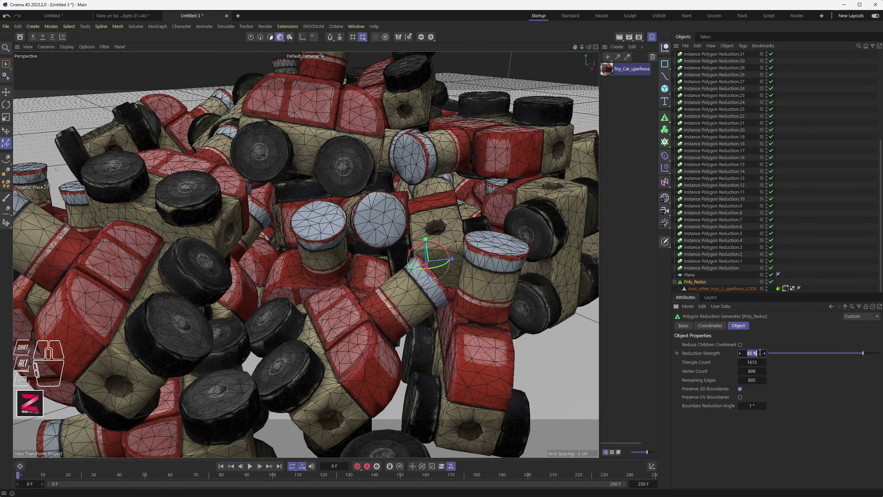
pyautogui.write('90')
pyautogui.press('Return')
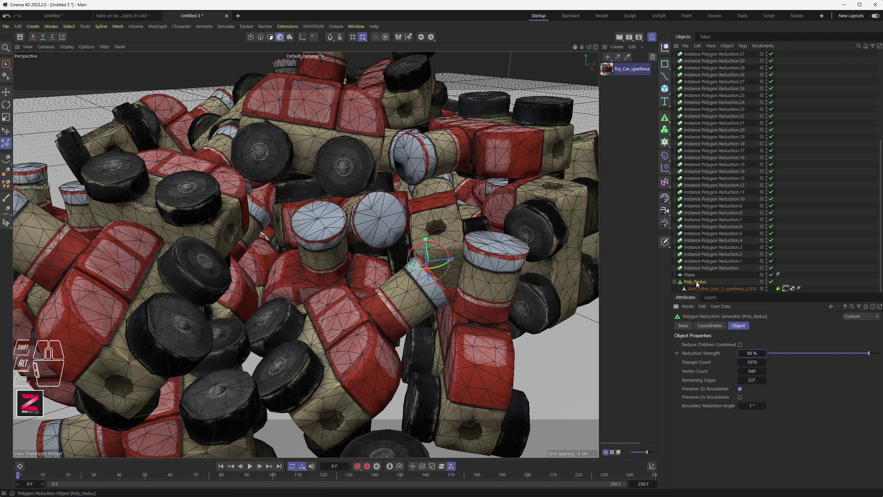
# Disable the Poly_Reduc generator to restore the full-detail toy cars and frame a close view of the pile.
pyautogui.click(771, 282)
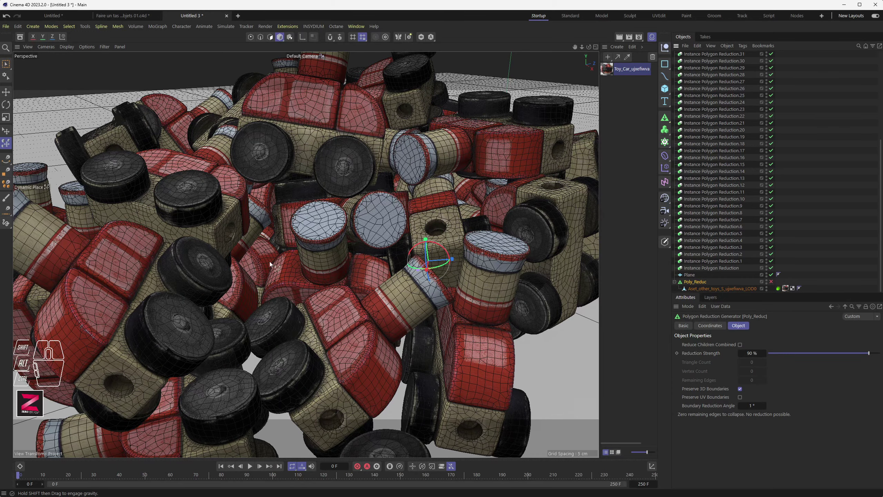
pyautogui.keyDown('alt'); pyautogui.moveTo(349, 222); pyautogui.dragTo(469, 245); pyautogui.keyUp('alt')
pyautogui.keyDown('alt'); pyautogui.moveTo(425, 149); pyautogui.dragTo(394, 196); pyautogui.keyUp('alt')
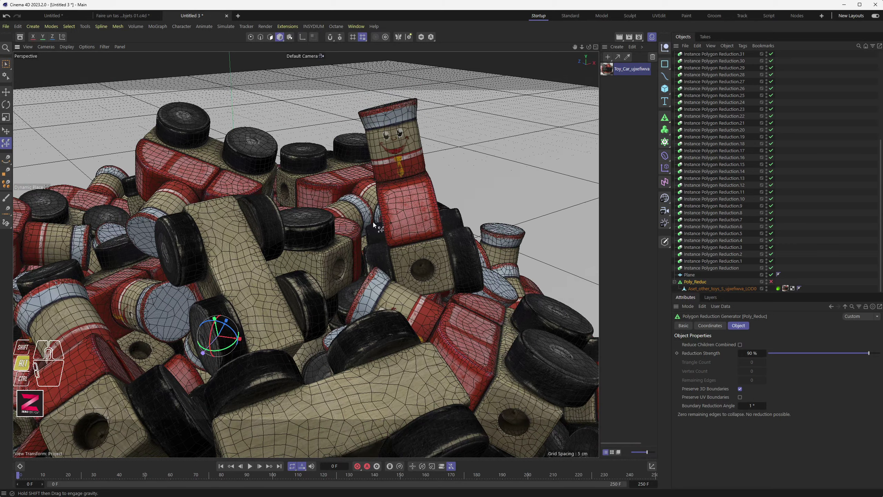
pyautogui.keyDown('alt'); pyautogui.moveTo(354, 219); pyautogui.dragTo(383, 156, button='middle'); pyautogui.keyUp('alt')
pyautogui.keyDown('alt'); pyautogui.moveTo(383, 156); pyautogui.dragTo(347, 222); pyautogui.keyUp('alt')
pyautogui.keyDown('alt'); pyautogui.moveTo(368, 228); pyautogui.dragTo(341, 222, button='right'); pyautogui.keyUp('alt')
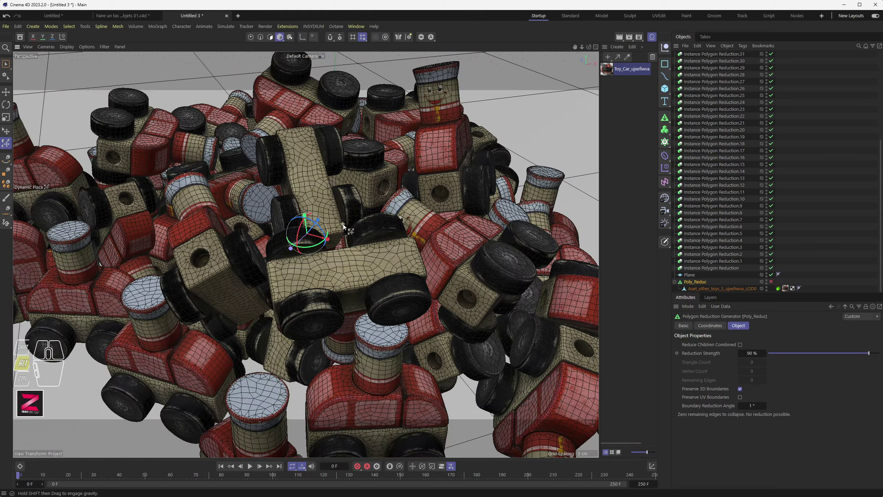
pyautogui.keyDown('alt'); pyautogui.moveTo(325, 238); pyautogui.dragTo(351, 213, button='middle'); pyautogui.keyUp('alt')
# Open the Octane Live Viewer window and add an Octane Hdri Environment to the scene.
pyautogui.click(337, 27)
pyautogui.click(343, 41)
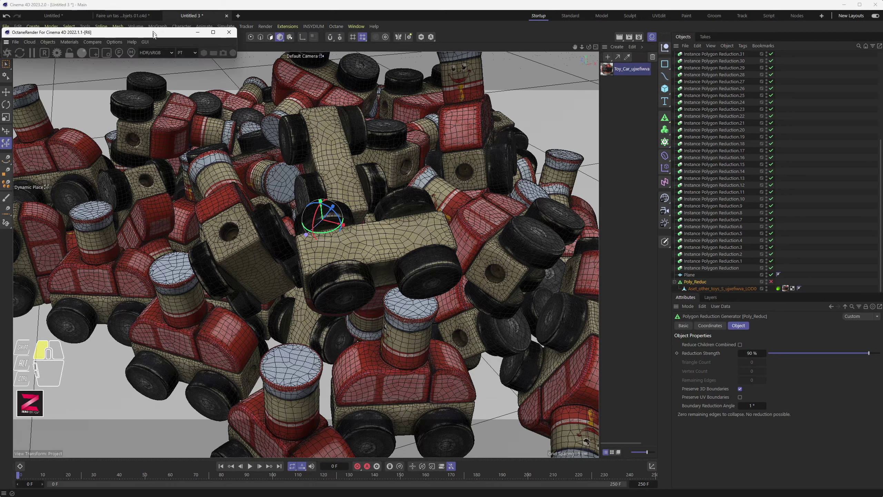
pyautogui.moveTo(189, 34); pyautogui.dragTo(200, 61)
pyautogui.click(94, 69)
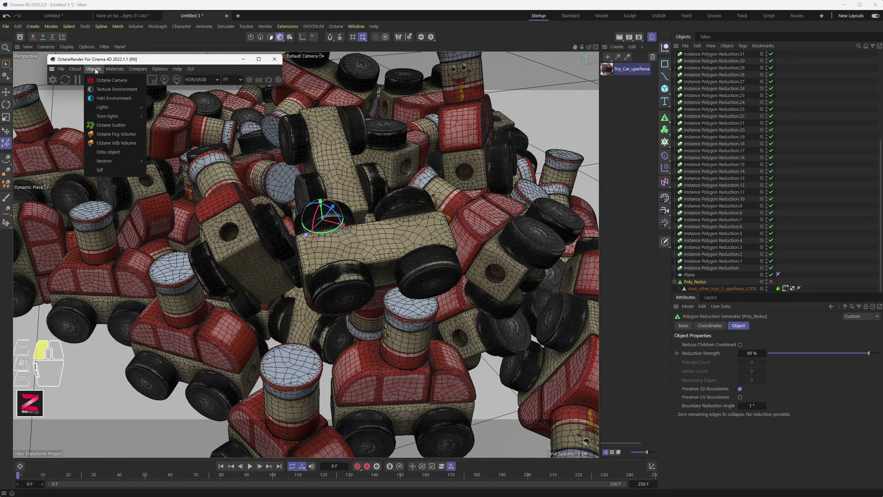
pyautogui.click(102, 99)
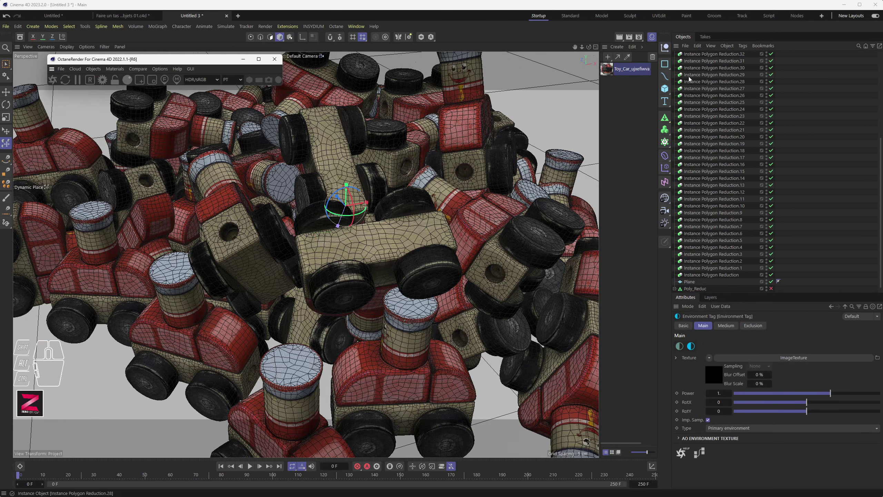
# Load STUDIOH_001SX_4096.hdr as the OctaneSky environment texture and accept copying it to the project location.
pyautogui.scroll(-1, 724, 226)
pyautogui.scroll(7, 735, 154)
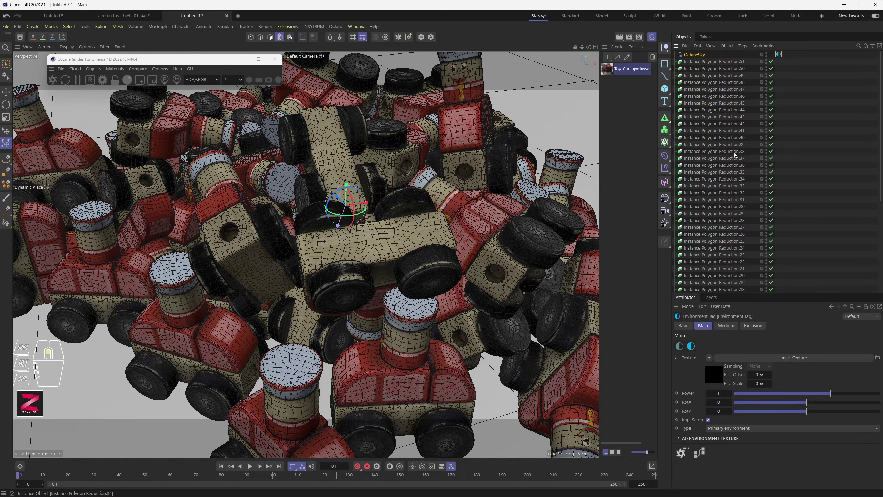
pyautogui.click(779, 55)
pyautogui.click(808, 359)
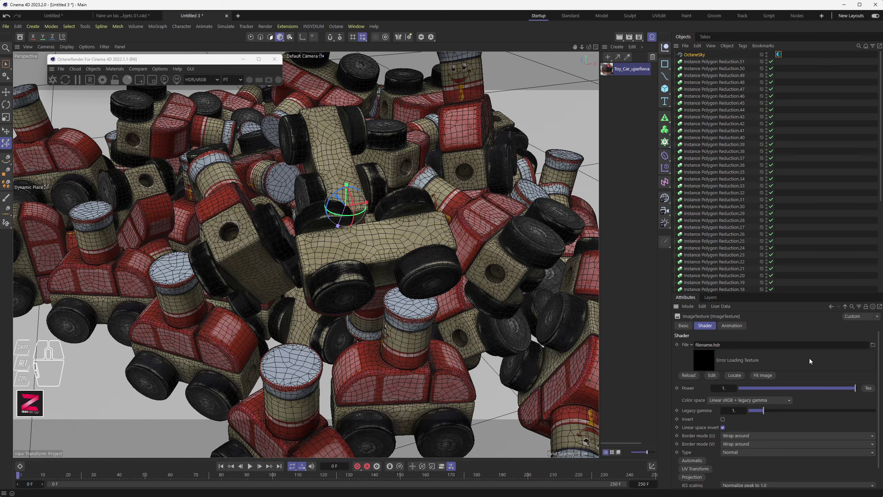
pyautogui.click(872, 345)
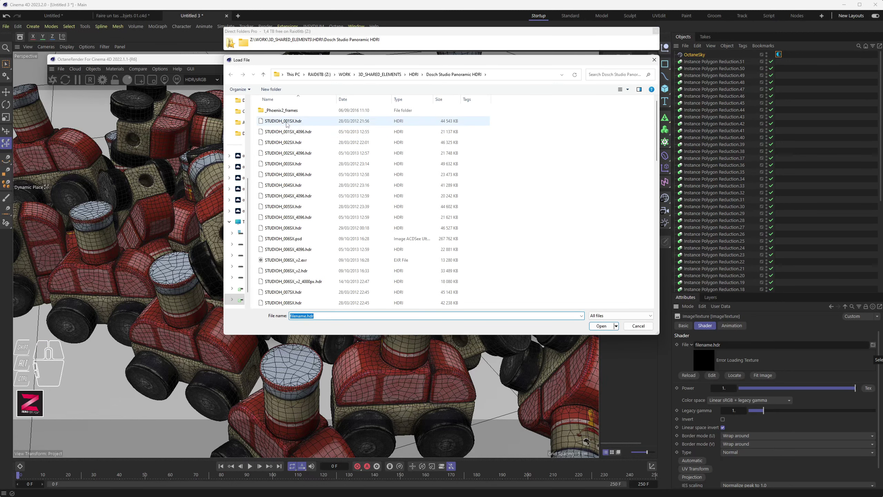
pyautogui.doubleClick(282, 131)
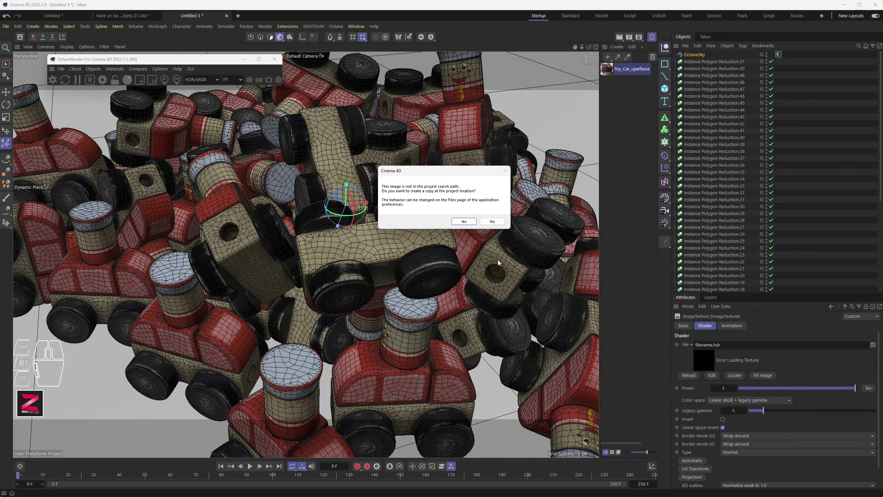
pyautogui.click(464, 221)
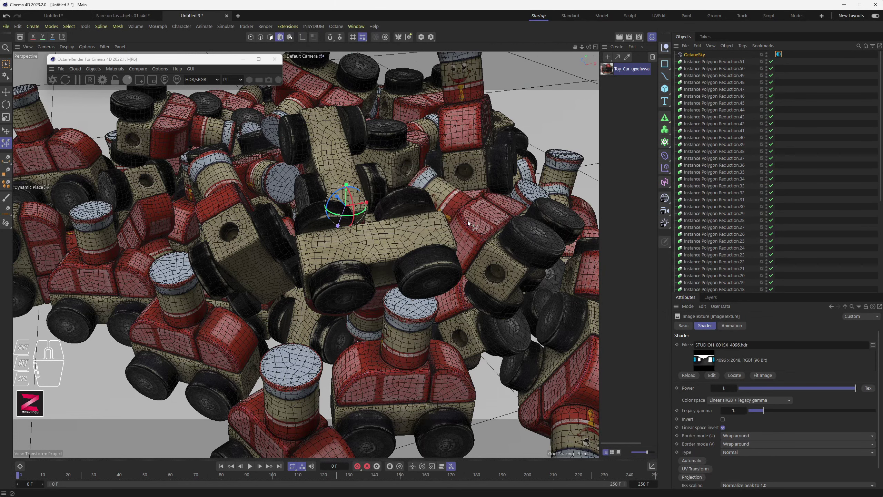
# Turn off the visibility of the OctaneSky object.
pyautogui.click(476, 230)
pyautogui.click(644, 328)
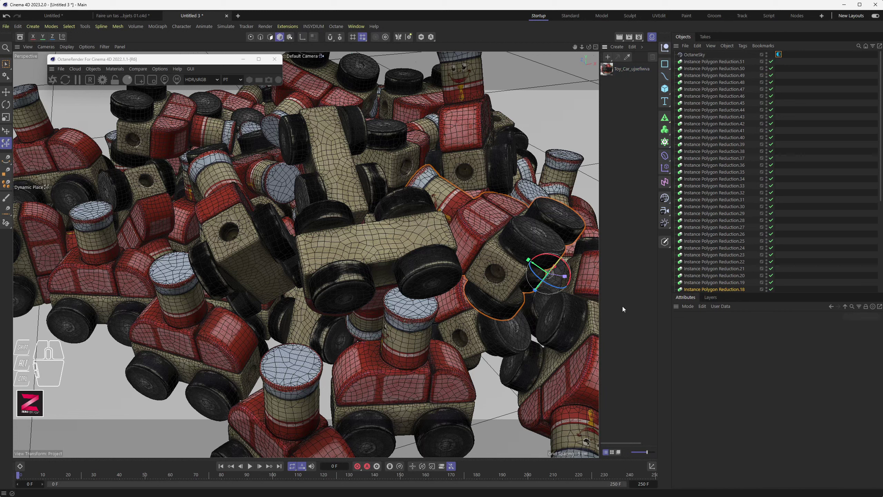
pyautogui.click(344, 175)
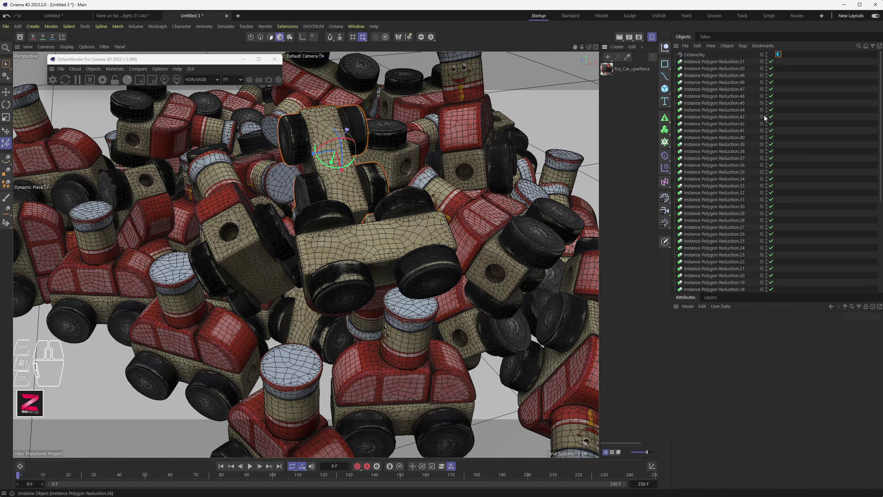
pyautogui.click(767, 54)
# Add an Octane Camera to the scene.
pyautogui.scroll(-7, 713, 226)
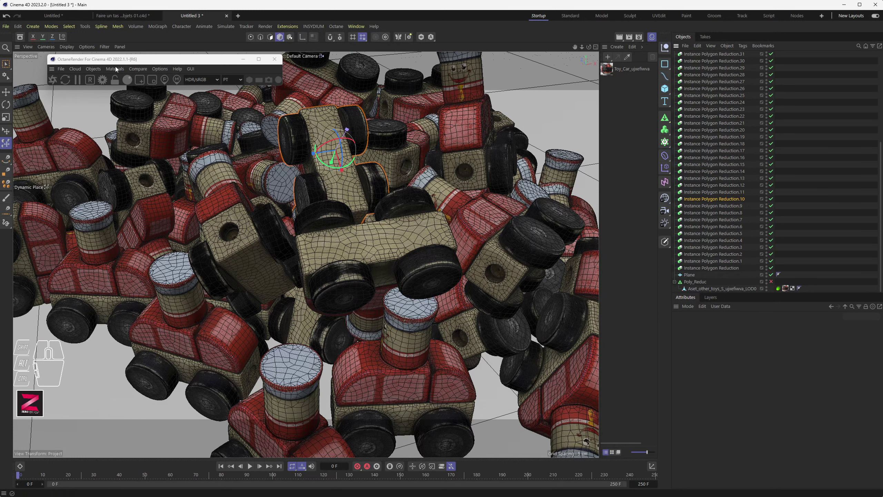
pyautogui.click(96, 70)
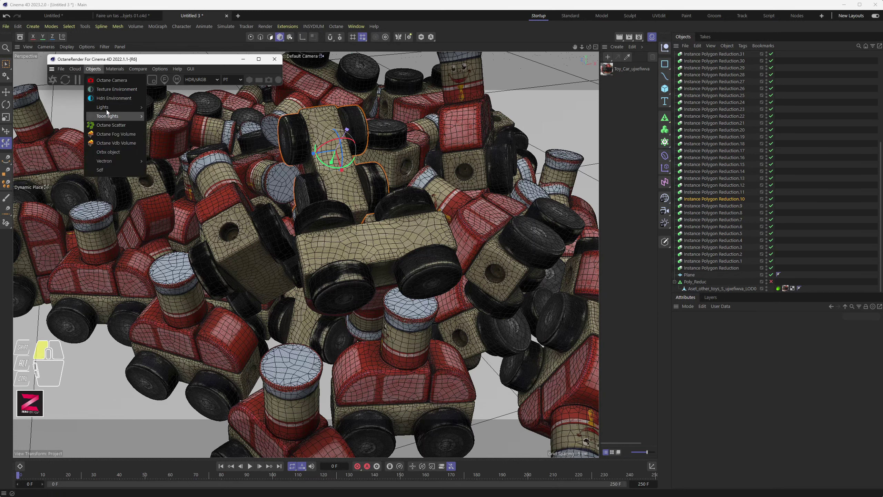
pyautogui.click(112, 80)
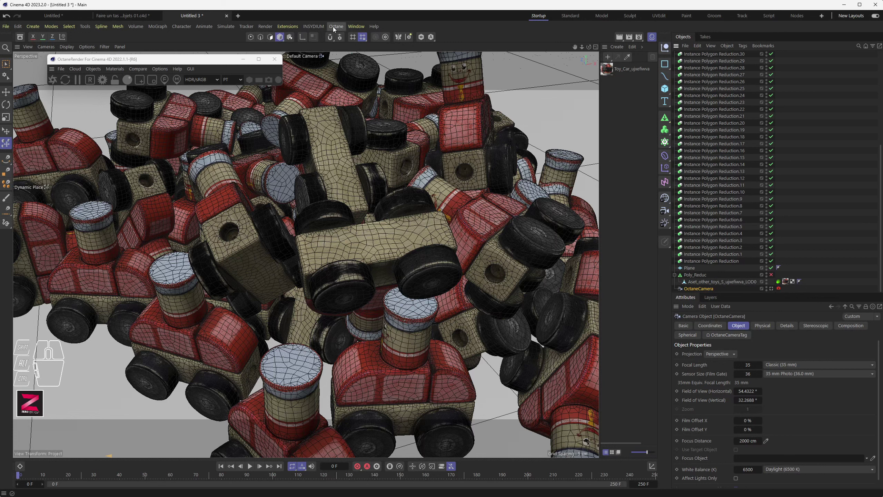
# Create an Octane Glossy material and show its diffuse color settings.
pyautogui.click(607, 59)
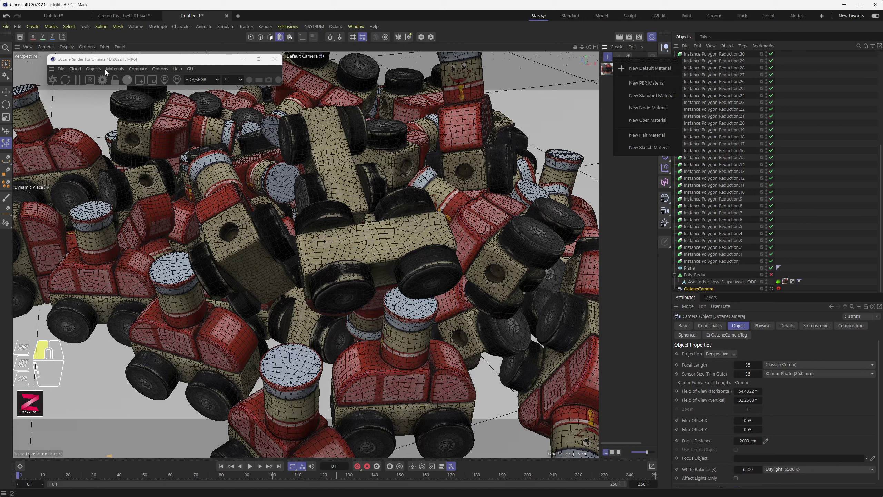
pyautogui.click(93, 69)
pyautogui.moveTo(117, 68)
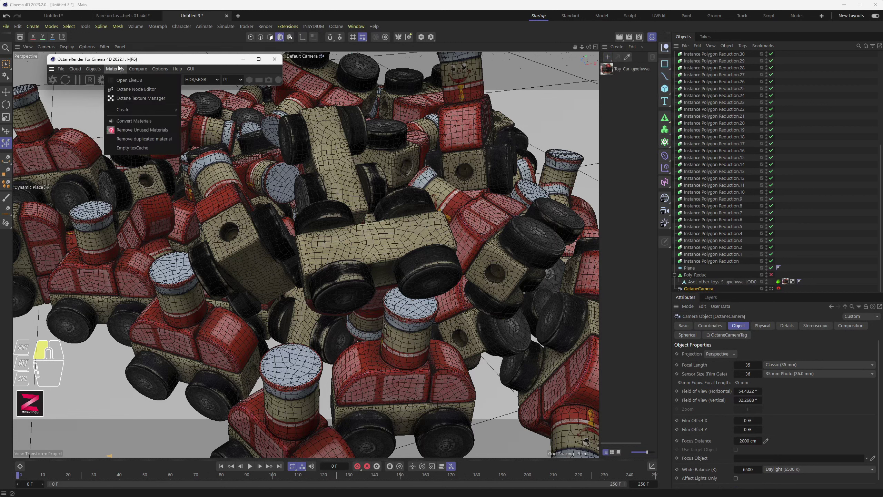
pyautogui.moveTo(165, 109)
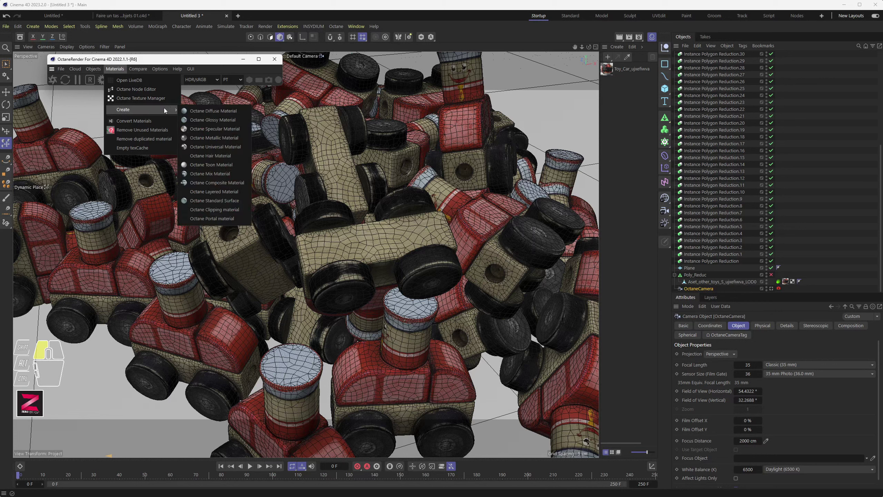
pyautogui.click(221, 120)
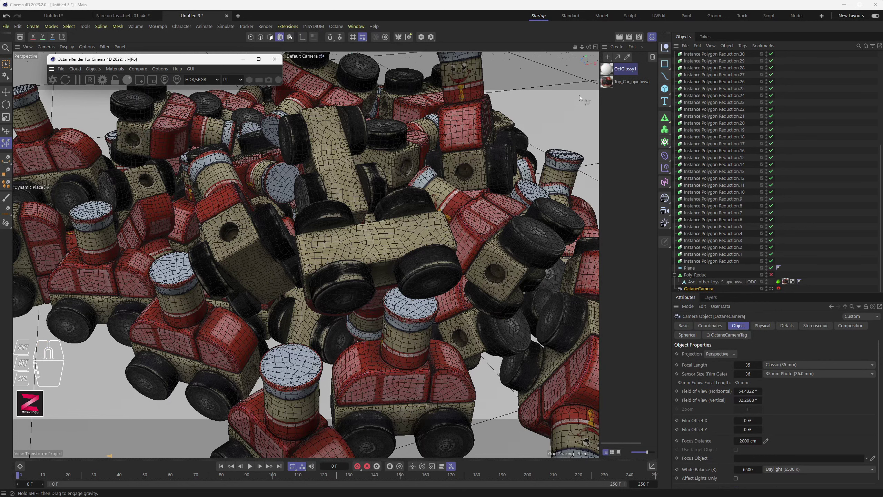
pyautogui.click(607, 70)
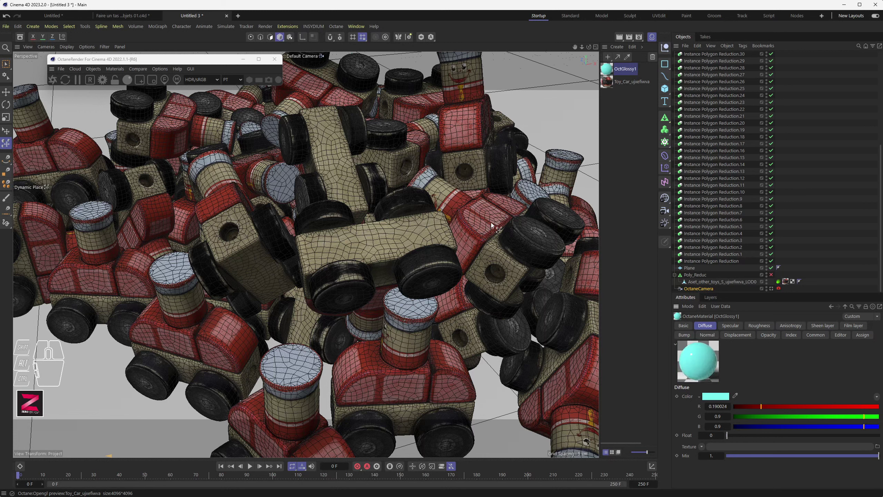
# Try a muted blue diffuse color on OctGlossy1 with R about 0.09, G about 0.21 and B about 0.34.
pyautogui.moveTo(788, 417); pyautogui.dragTo(746, 406)
pyautogui.click(756, 416)
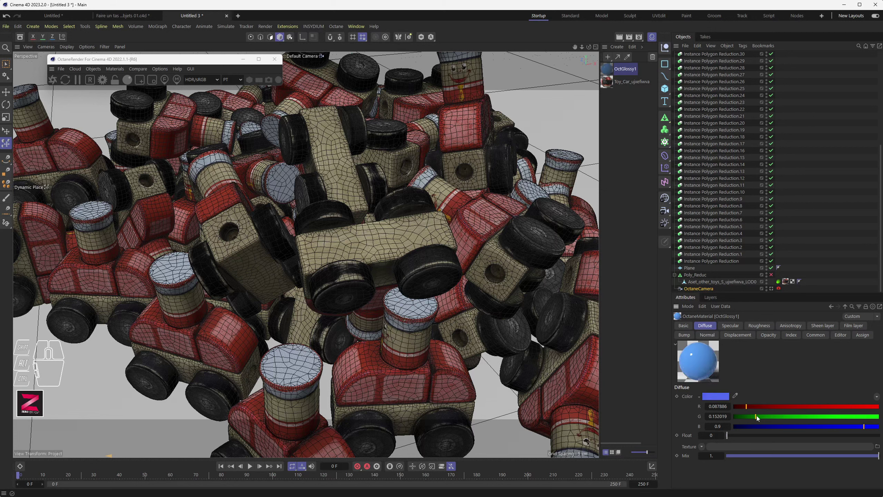
pyautogui.click(783, 426)
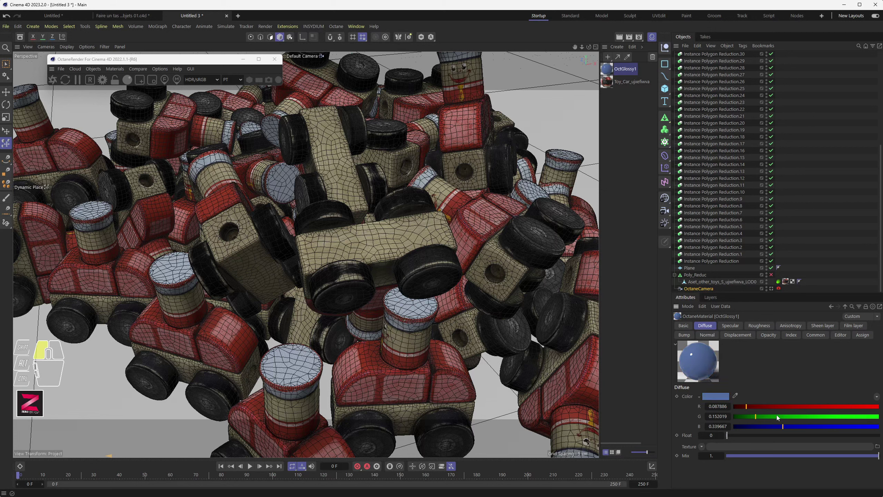
pyautogui.click(797, 416)
pyautogui.click(765, 416)
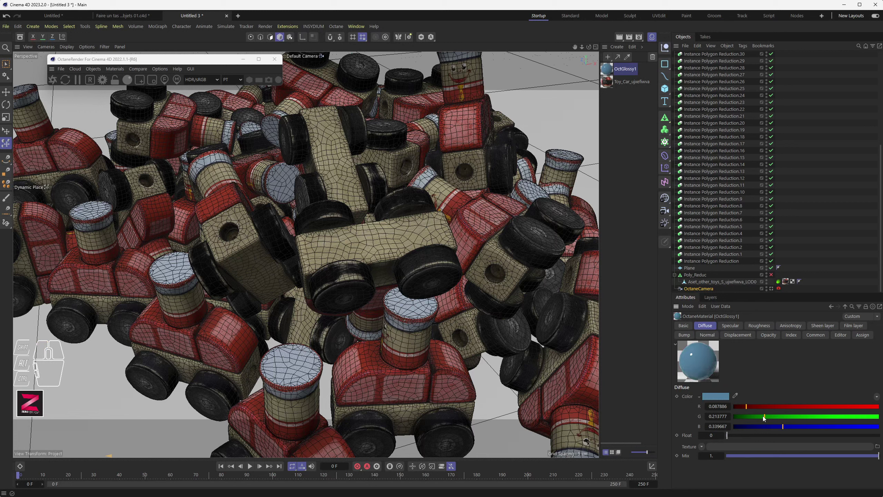
# Try a bright blue diffuse color on OctGlossy1 with R 0, G about 0.29 and B about 0.91.
pyautogui.click(757, 417)
pyautogui.moveTo(746, 406); pyautogui.dragTo(732, 408)
pyautogui.click(748, 416)
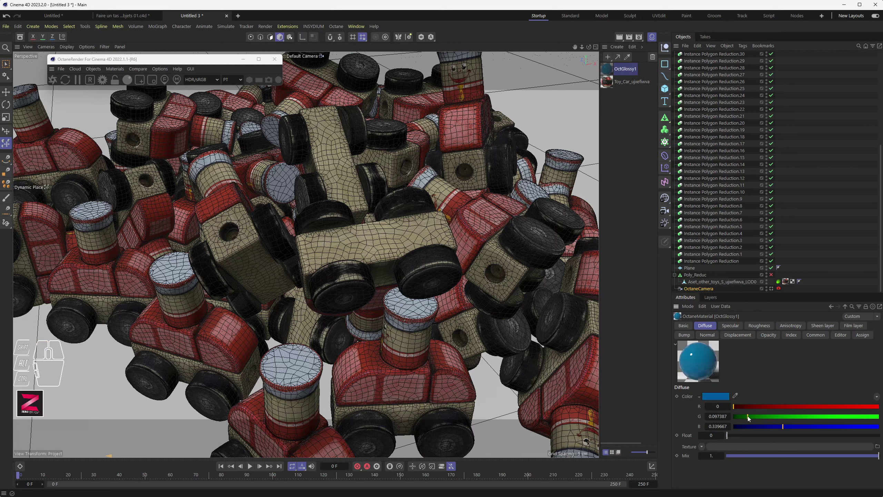
pyautogui.moveTo(793, 427); pyautogui.dragTo(823, 426)
pyautogui.click(867, 426)
pyautogui.moveTo(759, 416); pyautogui.dragTo(776, 417)
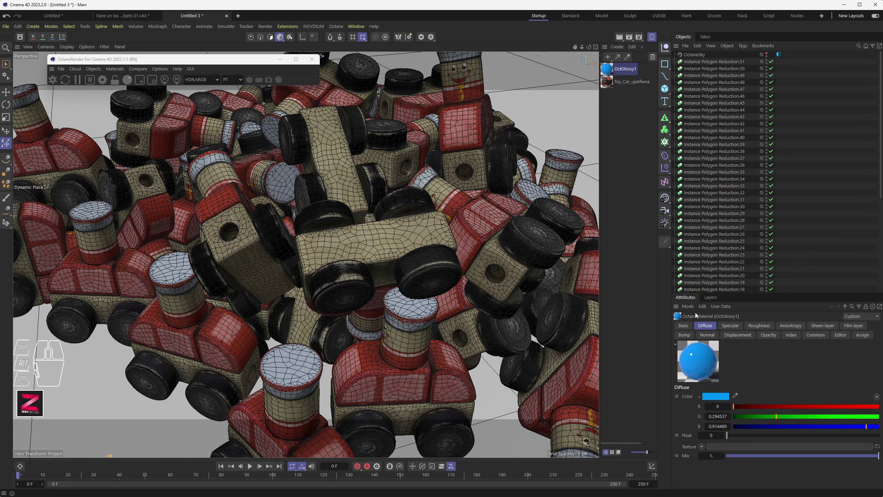
# Set the OctGlossy1 diffuse color to purple with R about 0.35, G 0 and B about 0.36.
pyautogui.click(792, 407)
pyautogui.moveTo(776, 417); pyautogui.dragTo(731, 416)
pyautogui.click(785, 427)
pyautogui.click(786, 406)
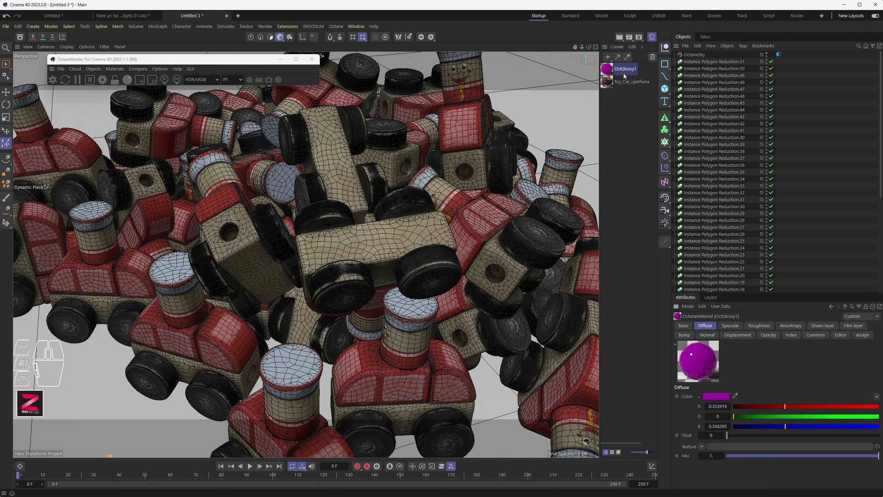
# Set the OctGlossy1 roughness float value to about 0.17.
pyautogui.click(759, 326)
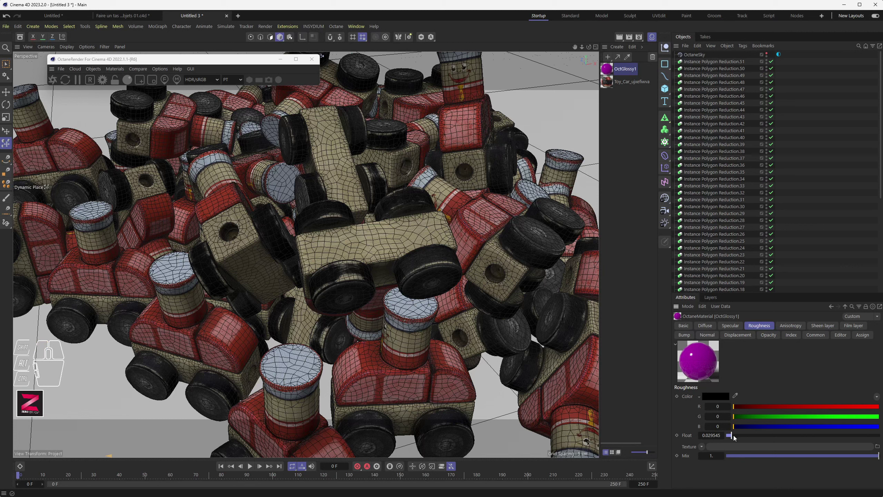
pyautogui.moveTo(735, 436); pyautogui.dragTo(750, 437)
pyautogui.moveTo(746, 435); pyautogui.dragTo(754, 438)
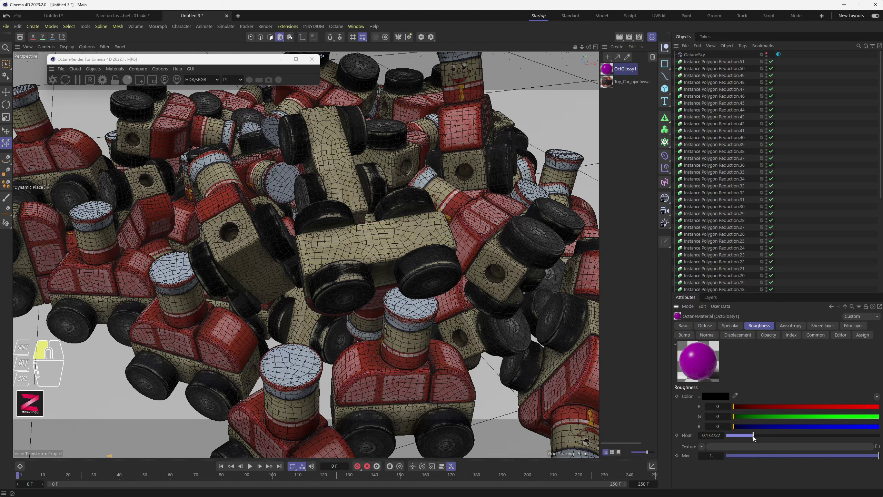
# Darken the OctGlossy1 diffuse purple to R about 0.22, G 0 and B about 0.23.
pyautogui.click(695, 325)
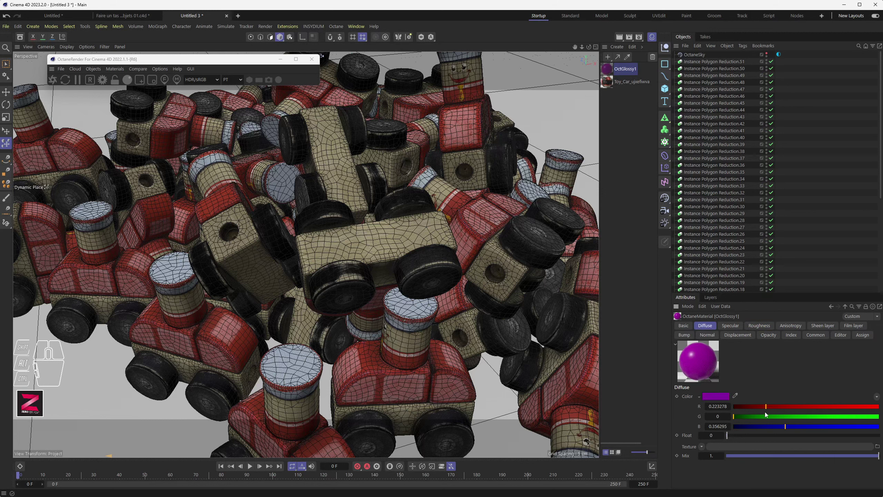
pyautogui.click(770, 426)
pyautogui.click(767, 427)
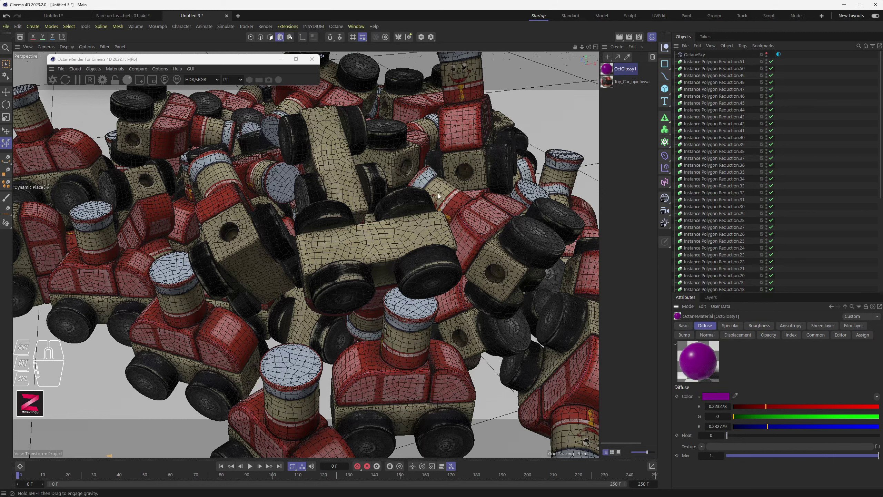
# Start the Octane Live Viewer render, look through the OctaneCamera and move the render window clear of the viewport.
pyautogui.click(53, 80)
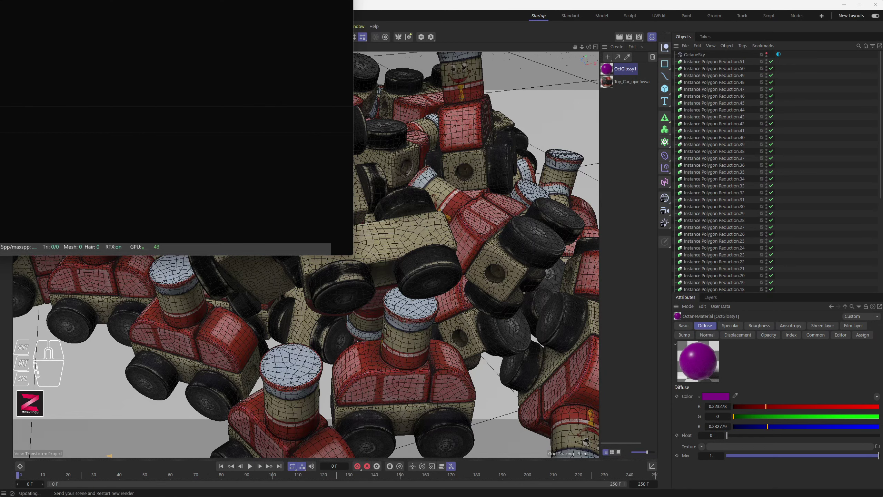
pyautogui.scroll(-5, 739, 213)
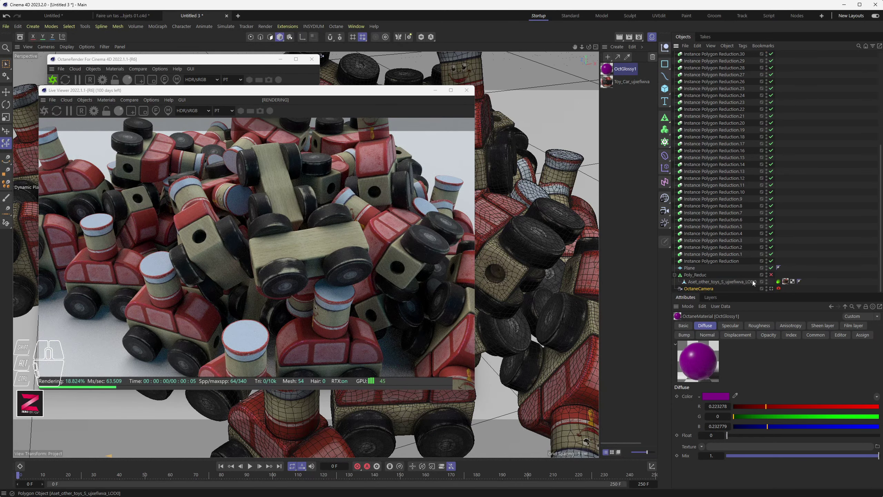
pyautogui.click(771, 289)
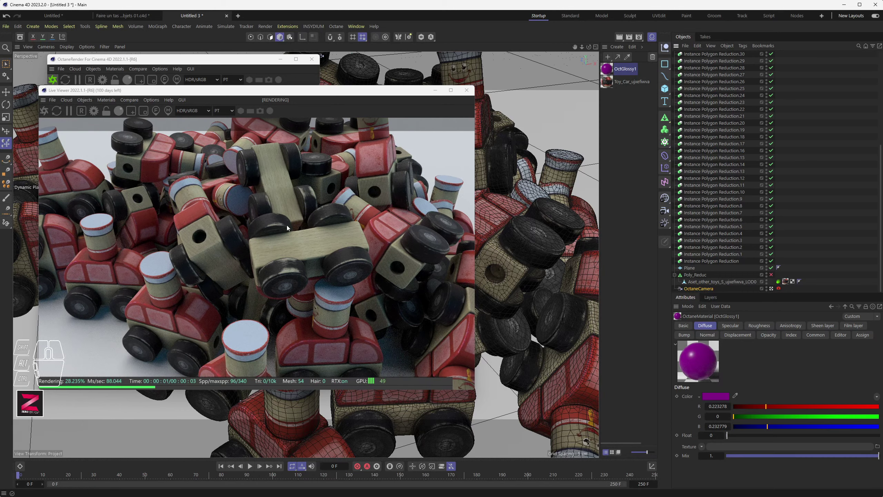
pyautogui.moveTo(343, 96); pyautogui.dragTo(158, 165)
pyautogui.keyDown('alt'); pyautogui.moveTo(366, 212); pyautogui.dragTo(422, 210); pyautogui.keyUp('alt')
# Resize the Plane to 1500 by 1500 cm with 5 width and 5 height segments, and apply OctGlossy1 to it.
pyautogui.click(689, 267)
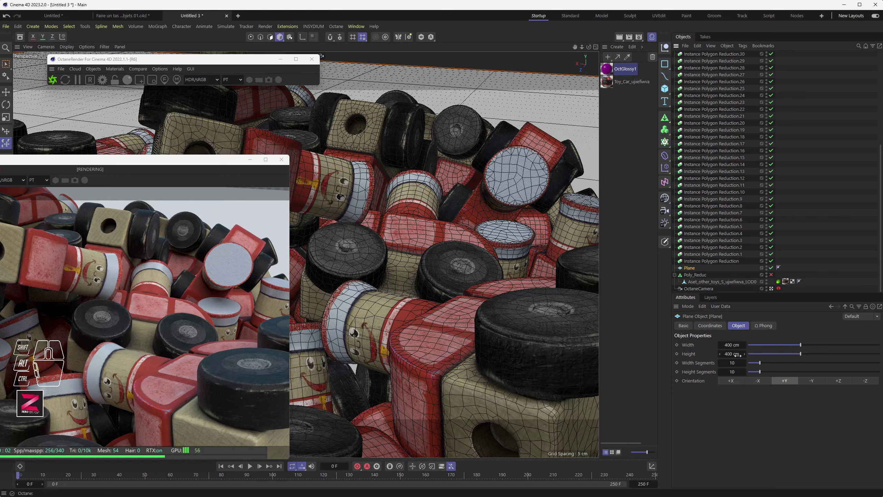
pyautogui.doubleClick(732, 344)
pyautogui.write('1500')
pyautogui.press('Tab')
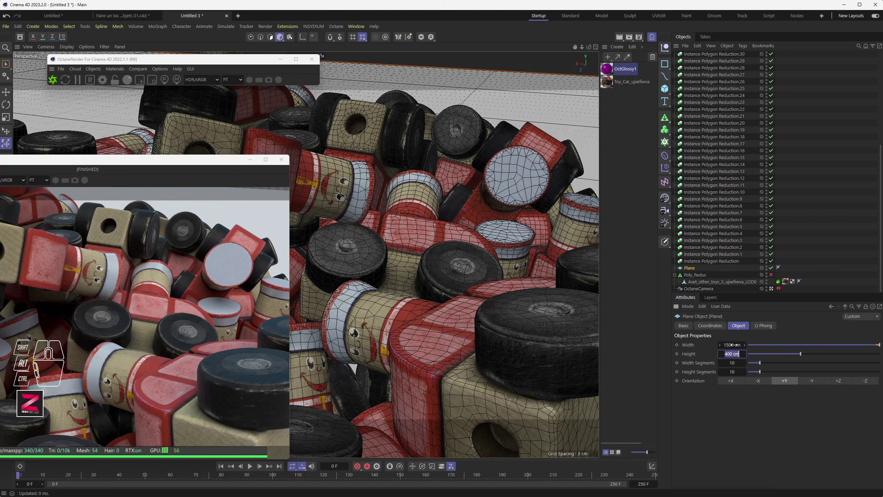
pyautogui.write('1500')
pyautogui.press('Tab')
pyautogui.write('5')
pyautogui.press('Tab')
pyautogui.write('5')
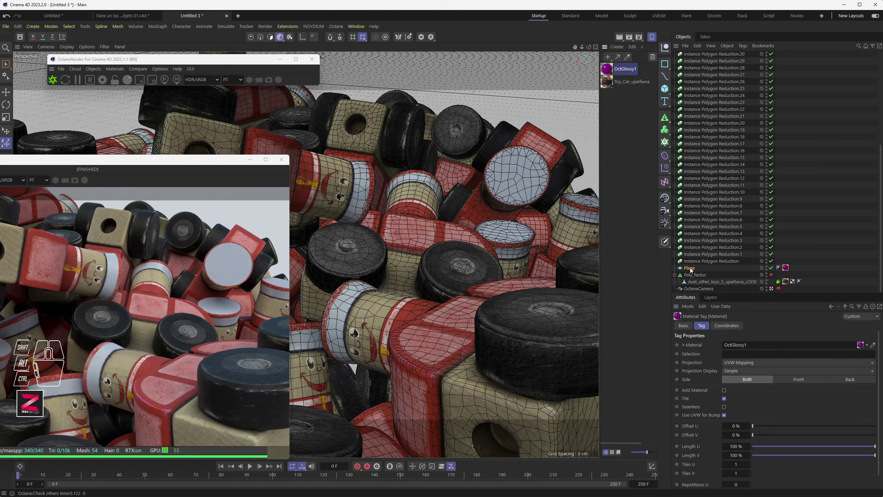
pyautogui.moveTo(691, 269); pyautogui.dragTo(690, 268)
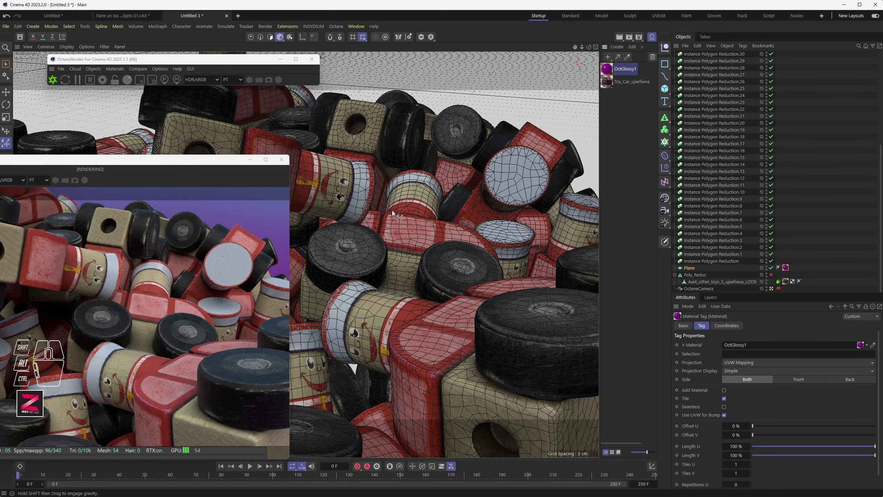
# Frame the OctaneCamera on a close-up of tumbled toy cars, with a smiling figure's face in the foreground.
pyautogui.keyDown('alt'); pyautogui.moveTo(391, 212); pyautogui.dragTo(488, 195); pyautogui.keyUp('alt')
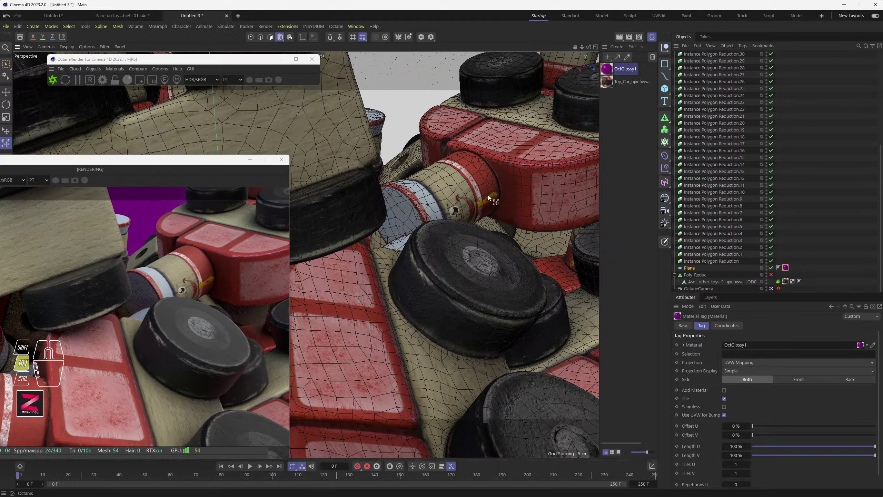
pyautogui.keyDown('alt'); pyautogui.scroll(-5, 512, 183); pyautogui.keyUp('alt')
pyautogui.keyDown('alt'); pyautogui.moveTo(365, 257); pyautogui.dragTo(442, 253); pyautogui.keyUp('alt')
pyautogui.keyDown('alt'); pyautogui.moveTo(443, 253); pyautogui.dragTo(506, 221, button='middle'); pyautogui.keyUp('alt')
pyautogui.keyDown('alt'); pyautogui.moveTo(384, 236); pyautogui.dragTo(400, 265); pyautogui.keyUp('alt')
pyautogui.keyDown('alt'); pyautogui.moveTo(407, 259); pyautogui.dragTo(509, 112, button='middle'); pyautogui.keyUp('alt')
pyautogui.keyDown('alt'); pyautogui.moveTo(435, 187); pyautogui.dragTo(428, 196, button='right'); pyautogui.keyUp('alt')
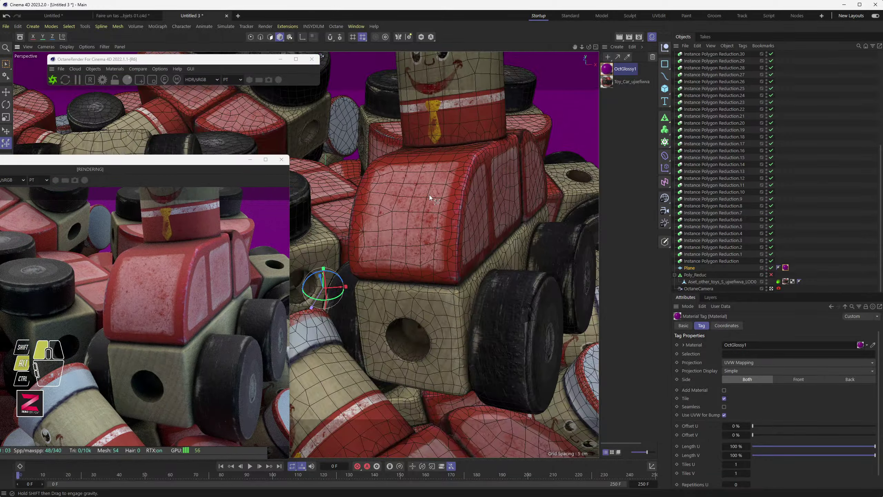
pyautogui.keyDown('alt'); pyautogui.moveTo(429, 195); pyautogui.dragTo(421, 206); pyautogui.keyUp('alt')
pyautogui.keyDown('alt'); pyautogui.moveTo(420, 206); pyautogui.dragTo(396, 235, button='middle'); pyautogui.keyUp('alt')
pyautogui.keyDown('alt'); pyautogui.moveTo(396, 235); pyautogui.dragTo(384, 248, button='right'); pyautogui.keyUp('alt')
pyautogui.keyDown('alt'); pyautogui.moveTo(385, 248); pyautogui.dragTo(529, 190); pyautogui.keyUp('alt')
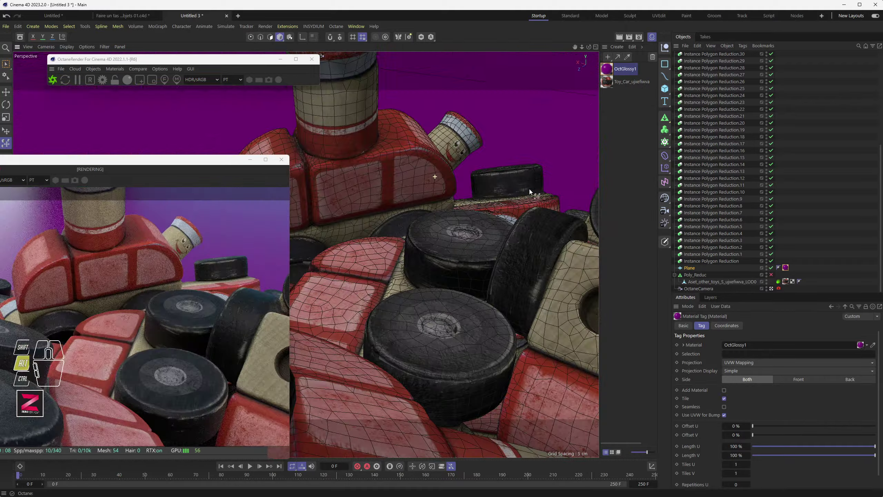
pyautogui.keyDown('alt'); pyautogui.moveTo(530, 189); pyautogui.dragTo(442, 131, button='middle'); pyautogui.keyUp('alt')
pyautogui.keyDown('alt'); pyautogui.scroll(-10, 441, 232); pyautogui.keyUp('alt')
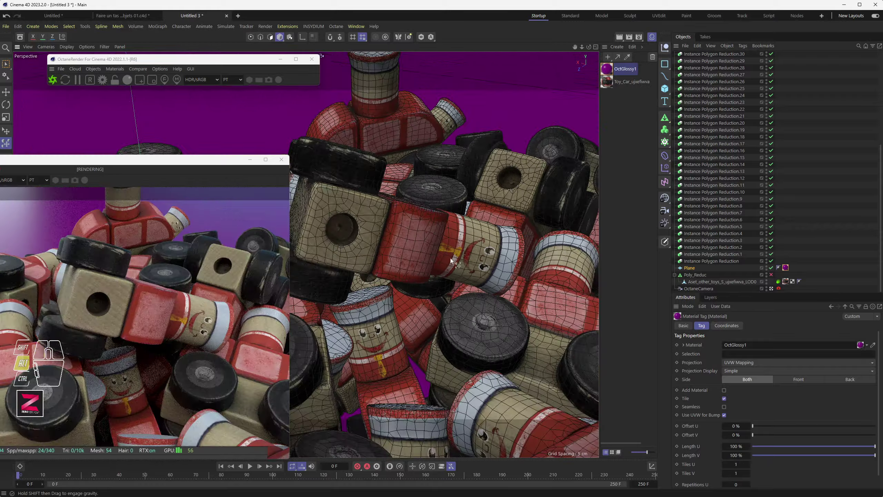
pyautogui.keyDown('alt'); pyautogui.moveTo(449, 258); pyautogui.dragTo(432, 263); pyautogui.keyUp('alt')
pyautogui.keyDown('alt'); pyautogui.moveTo(432, 262); pyautogui.dragTo(331, 257, button='middle'); pyautogui.keyUp('alt')
pyautogui.keyDown('alt'); pyautogui.moveTo(330, 256); pyautogui.dragTo(385, 265, button='right'); pyautogui.keyUp('alt')
pyautogui.keyDown('alt'); pyautogui.scroll(3, 380, 259); pyautogui.keyUp('alt')
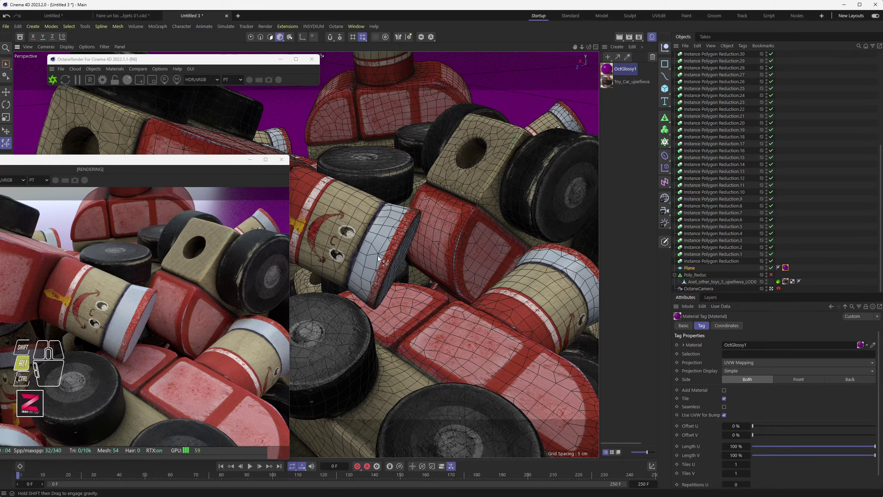
pyautogui.keyDown('alt'); pyautogui.moveTo(381, 257); pyautogui.dragTo(384, 259); pyautogui.keyUp('alt')
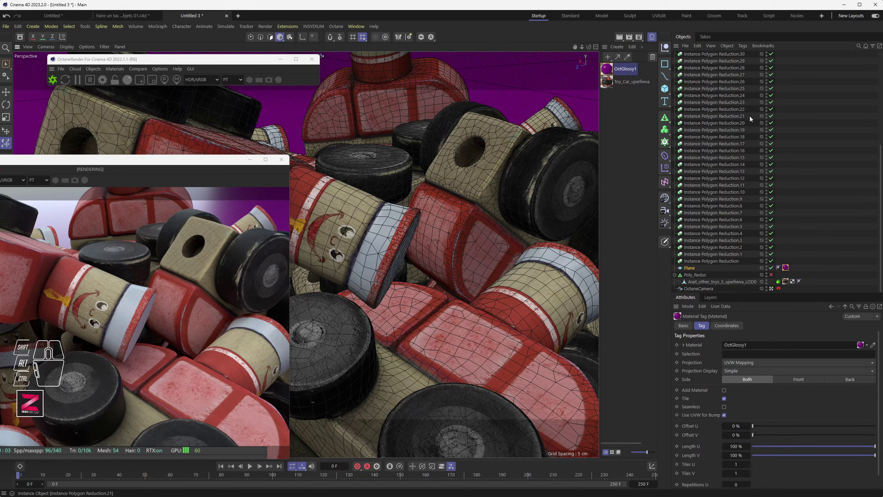
# Set RotX of the OctaneSky environment to about 0.196 and bring the whole Live Viewer window into view.
pyautogui.scroll(5, 787, 133)
pyautogui.click(778, 55)
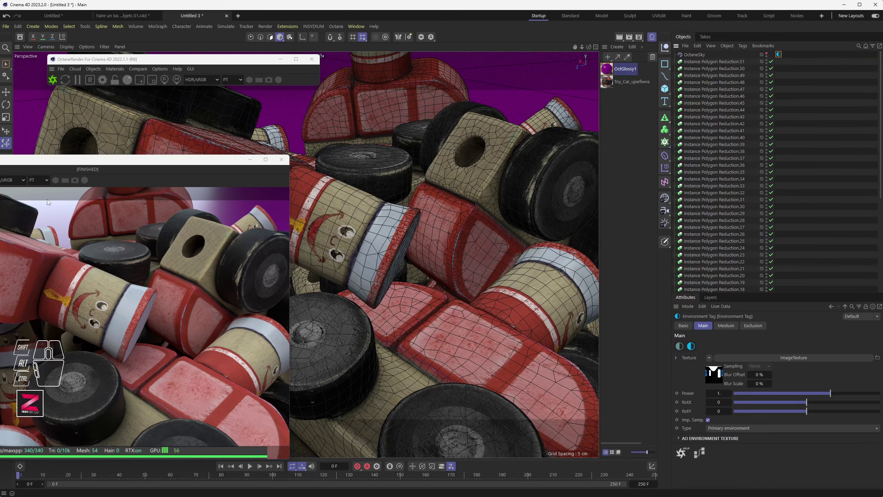
pyautogui.moveTo(804, 399); pyautogui.dragTo(821, 402)
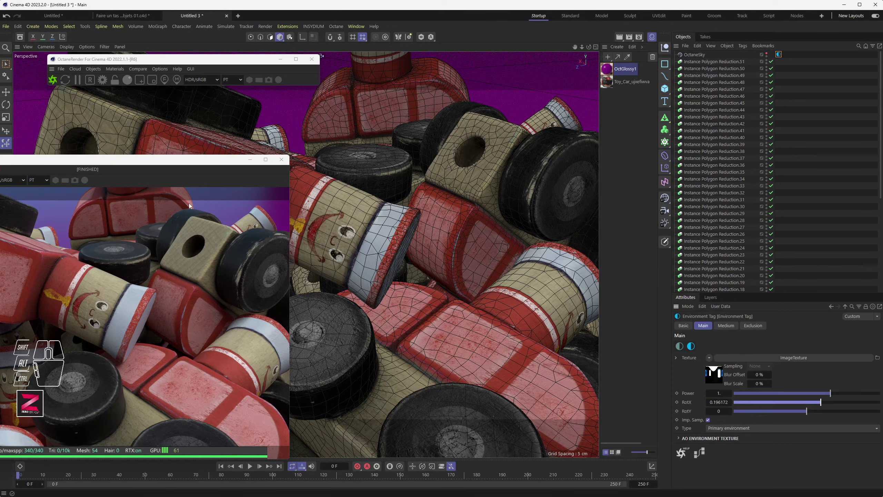
pyautogui.moveTo(50, 165); pyautogui.dragTo(217, 114)
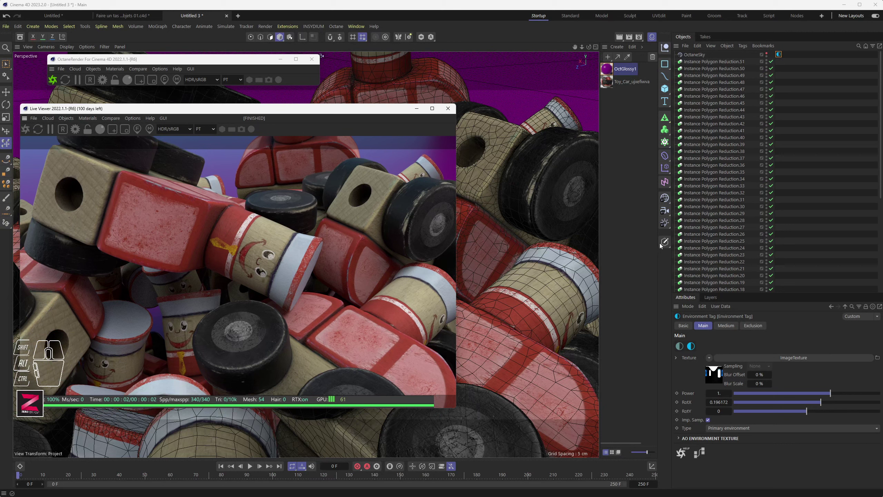
# Set the OctaneCamera's depth-of-field aperture to about 0.57 cm and enlarge the Live Viewer window.
pyautogui.scroll(-5, 732, 253)
pyautogui.click(778, 289)
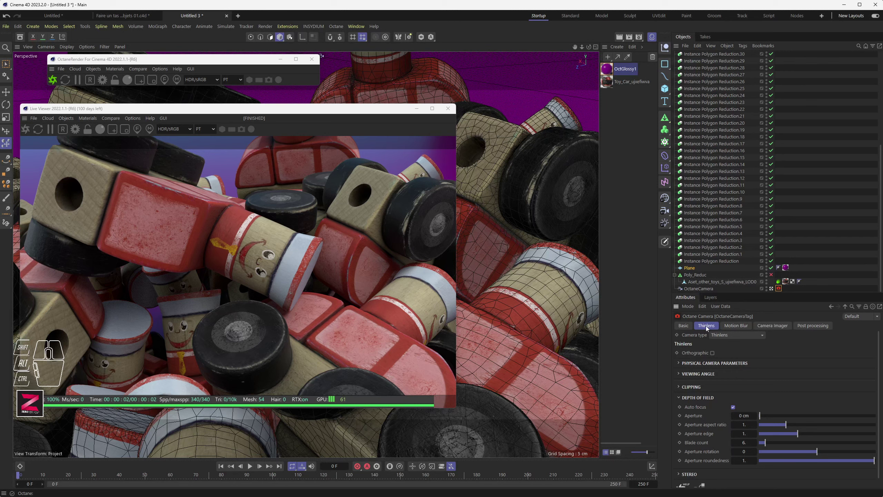
pyautogui.click(733, 407)
pyautogui.moveTo(768, 419); pyautogui.dragTo(777, 418)
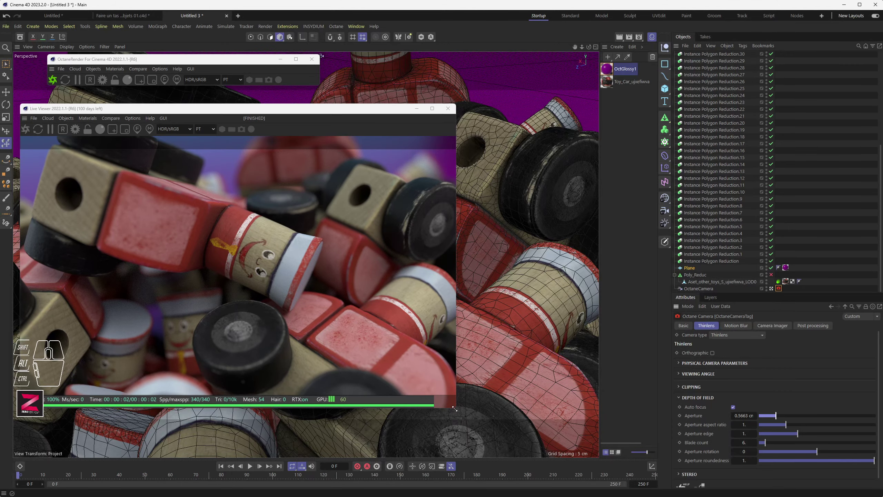
pyautogui.moveTo(454, 409); pyautogui.dragTo(547, 445)
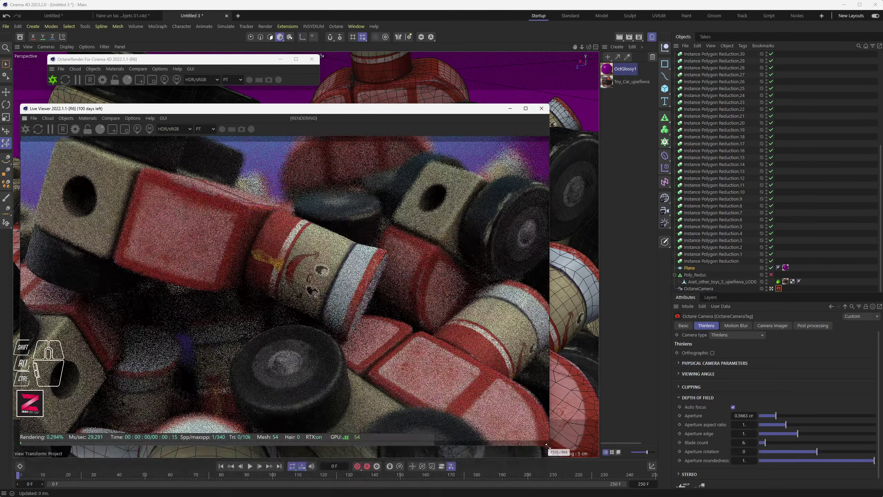
# Try Pick focus on the foreground smiling face, then on the capped figure deeper in the pile.
pyautogui.click(137, 129)
pyautogui.click(313, 270)
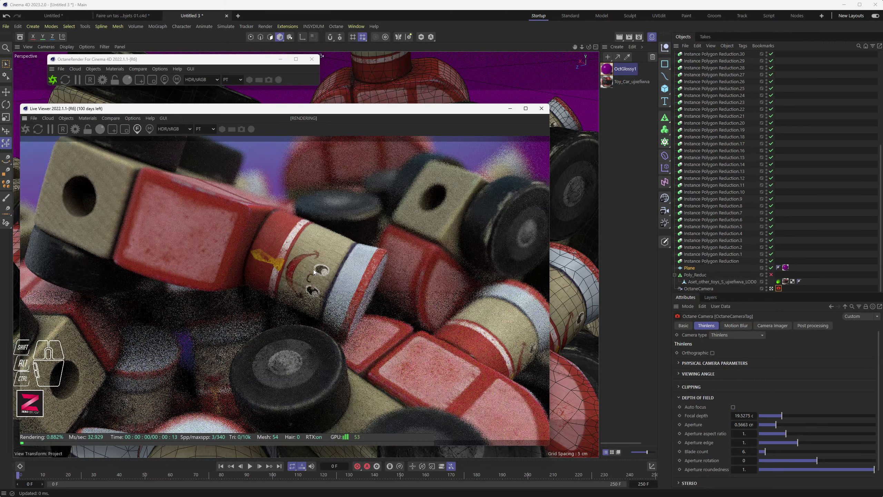
pyautogui.click(138, 129)
pyautogui.click(148, 368)
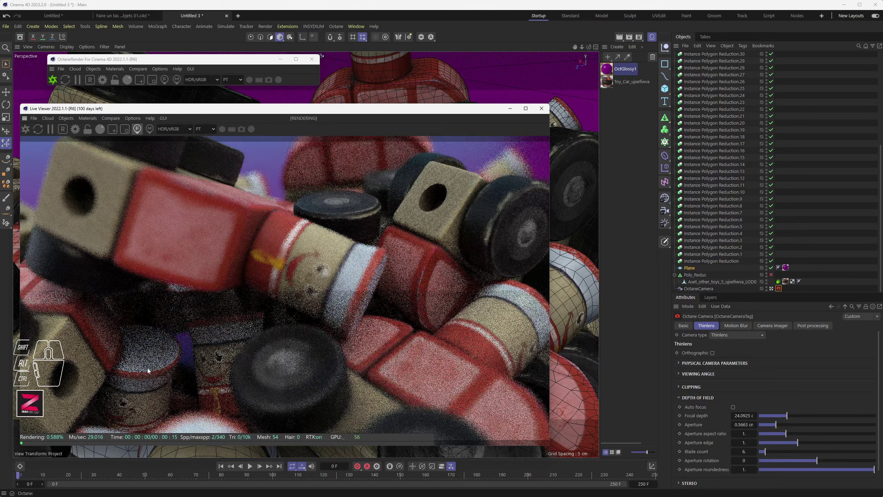
# Pick the focus on the foreground smiling face again and switch Auto focus back on.
pyautogui.click(138, 129)
pyautogui.click(138, 129)
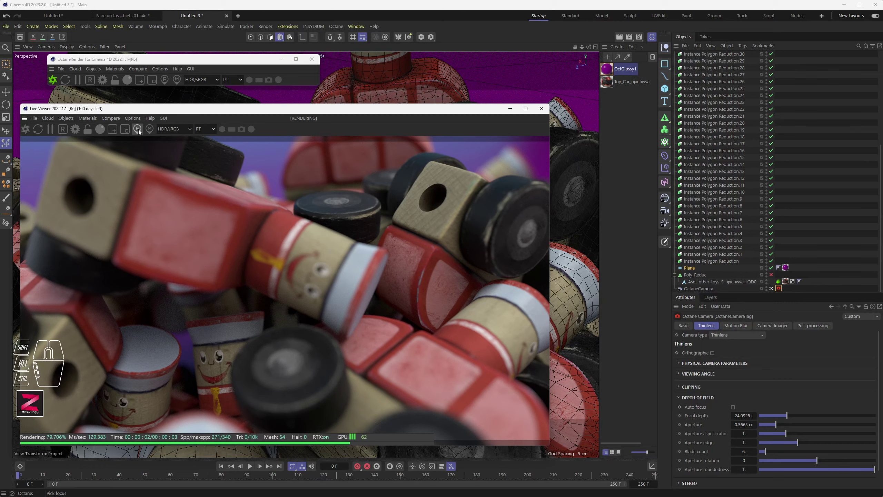
pyautogui.click(311, 268)
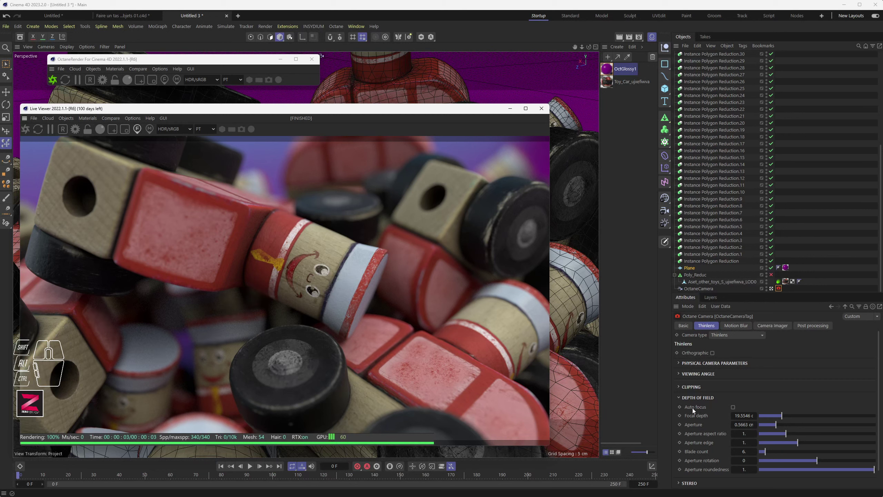
pyautogui.click(733, 407)
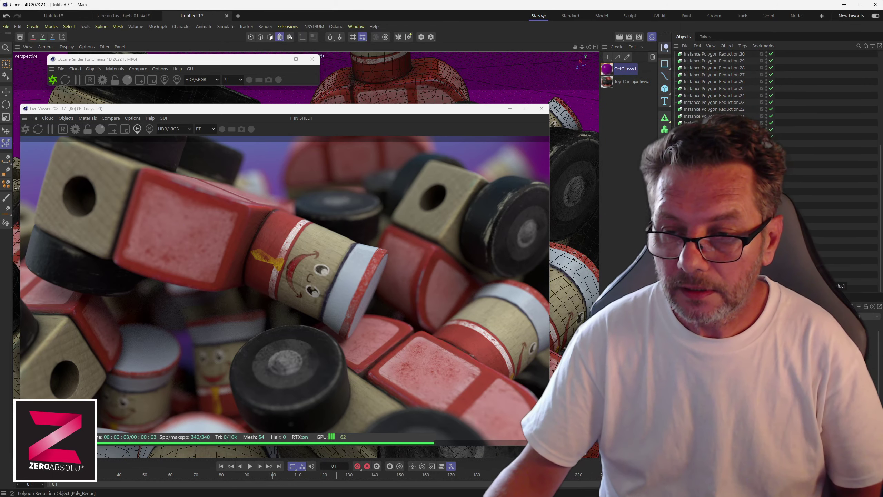
# Turn the Poly_Reduc polygon reduction back on, with Dynamic Place active, and close the Live Viewer.
pyautogui.click(771, 275)
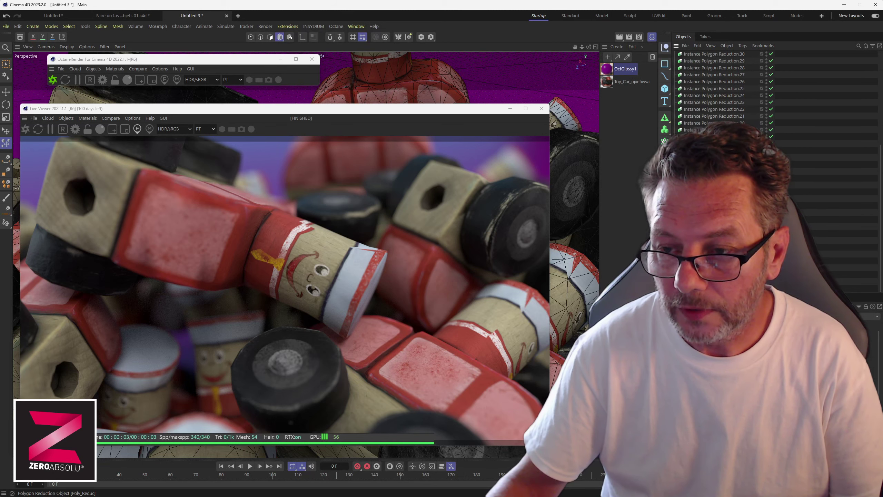
pyautogui.click(770, 267)
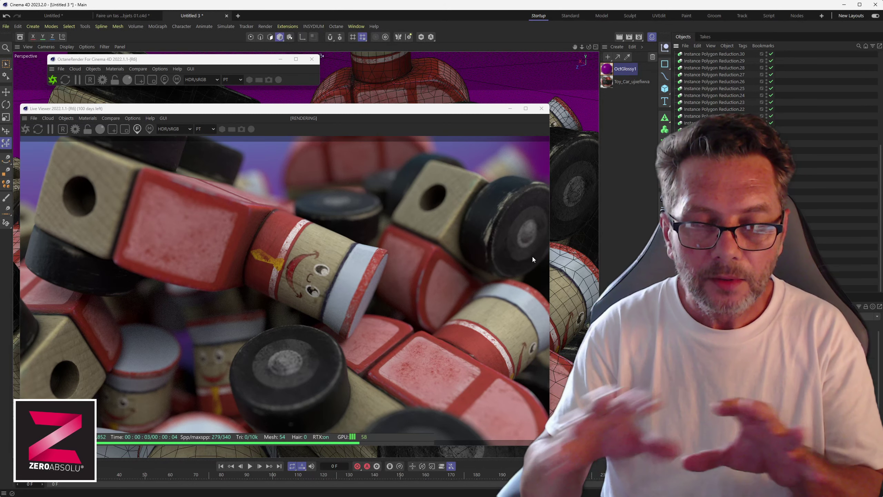
pyautogui.click(6, 143)
pyautogui.click(541, 108)
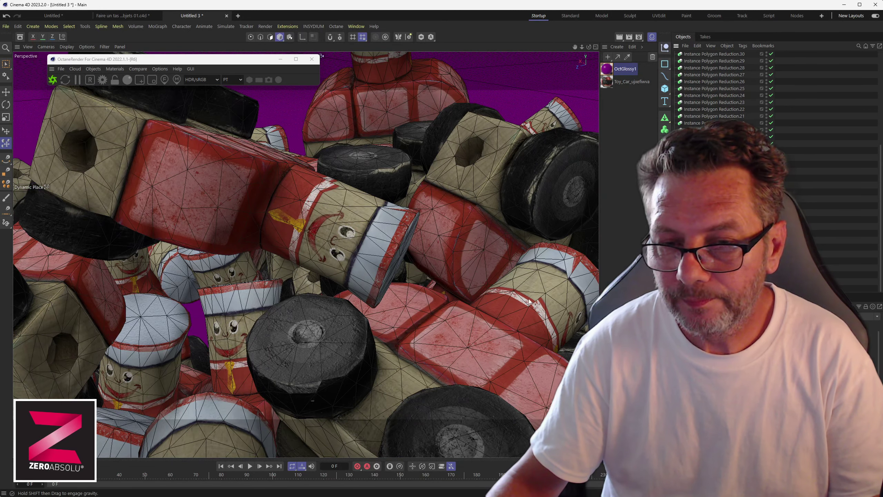
# Select all the Instance Polygon Reduction objects that make up the toy car pile.
pyautogui.scroll(-15, 362, 283)
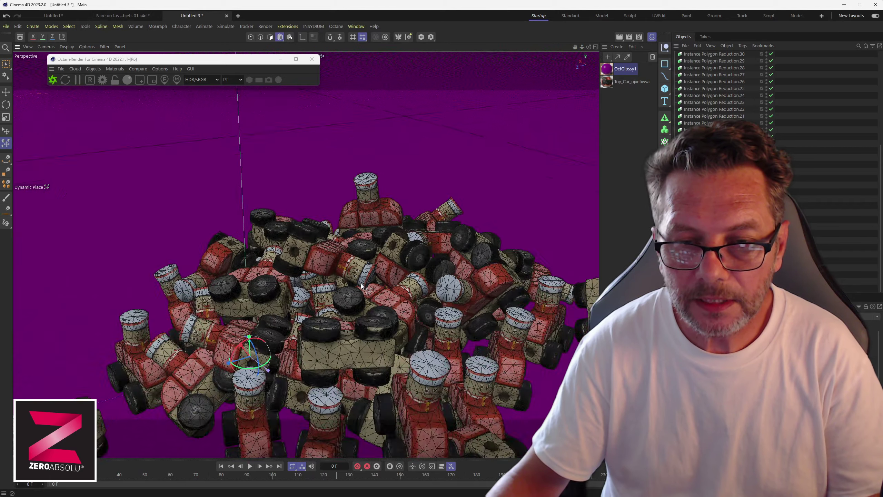
pyautogui.keyDown('alt'); pyautogui.moveTo(349, 316); pyautogui.dragTo(321, 282, button='middle'); pyautogui.keyUp('alt')
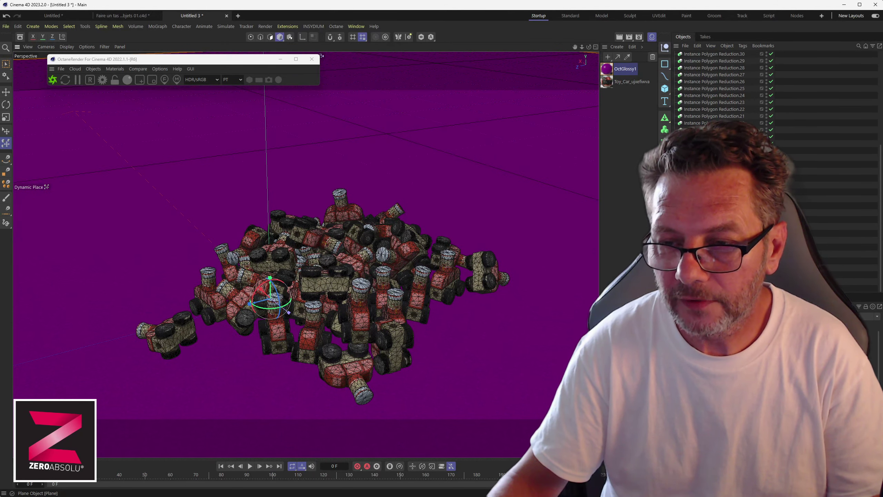
pyautogui.scroll(5, 711, 99)
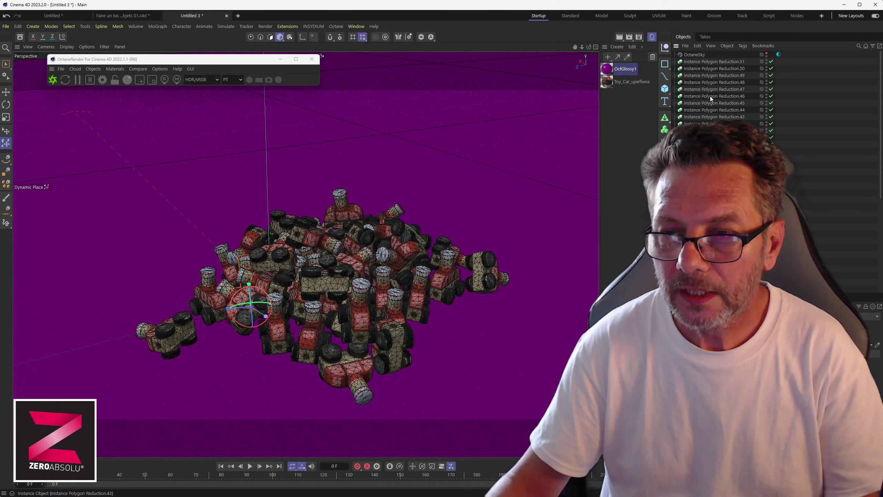
pyautogui.keyDown('shift'); pyautogui.click(698, 64); pyautogui.keyUp('shift')
pyautogui.scroll(-5, 702, 173)
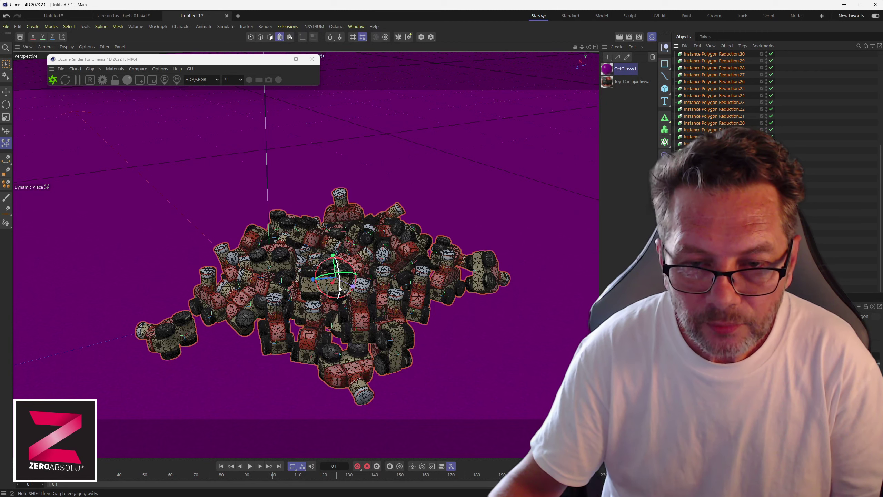
# Reshuffle the selected toy cars with Dynamic Place using the world coordinate system, and drop them with gravity into a new pile.
pyautogui.moveTo(335, 274); pyautogui.dragTo(34, 55)
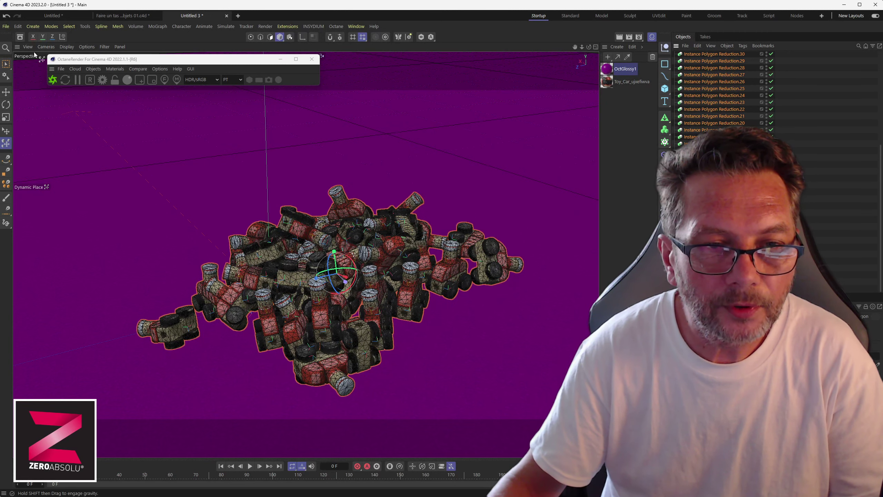
pyautogui.click(63, 37)
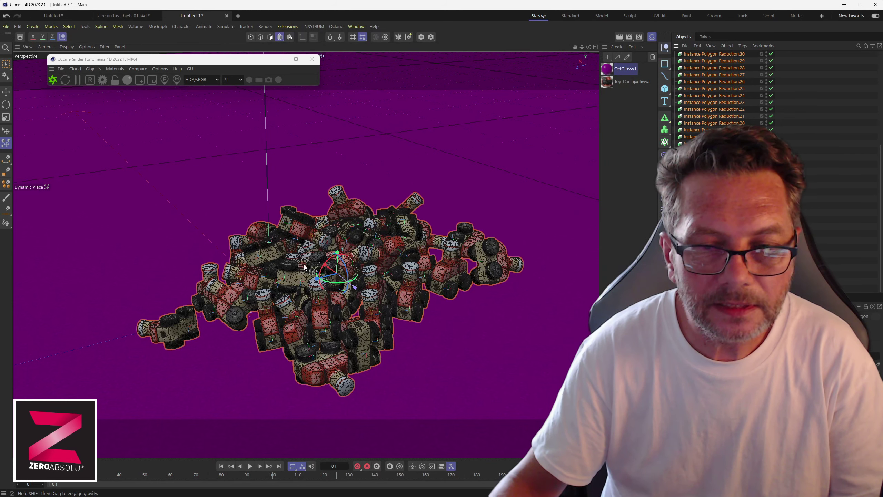
pyautogui.moveTo(330, 261)
pyautogui.mouseDown()
pyautogui.moveTo(319, 323)
pyautogui.moveTo(341, 267)
pyautogui.moveTo(329, 250)
pyautogui.moveTo(337, 270)
pyautogui.mouseUp()
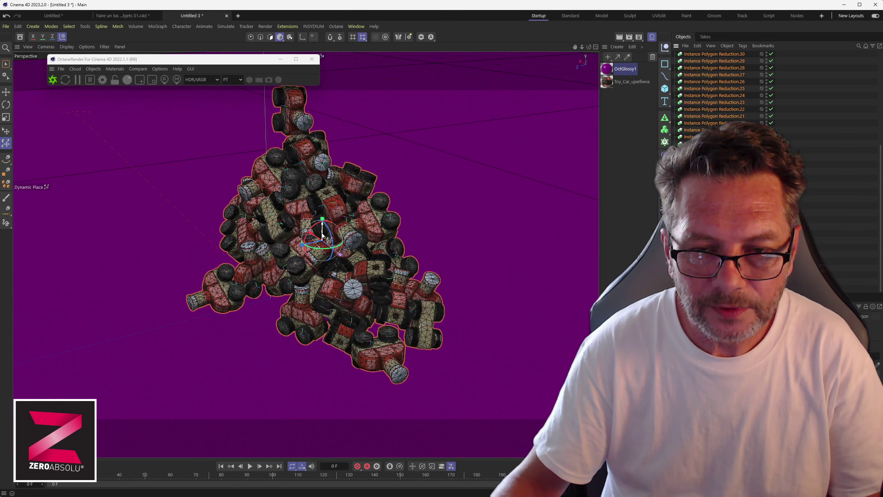
pyautogui.keyDown('shift'); pyautogui.moveTo(322, 234); pyautogui.dragTo(322, 234); pyautogui.keyUp('shift')
pyautogui.moveTo(322, 236); pyautogui.dragTo(322, 236)
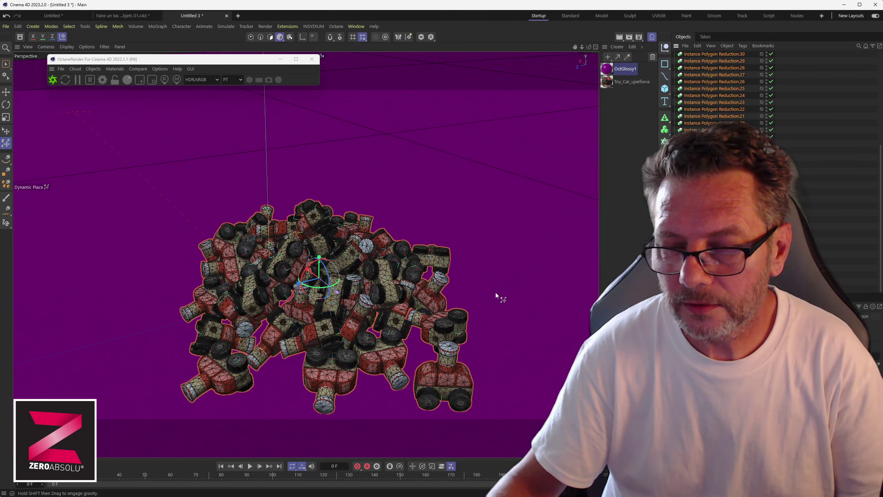
# Start the Octane Live Viewer render on a close view inside the rearranged toy car pile.
pyautogui.scroll(10, 314, 313)
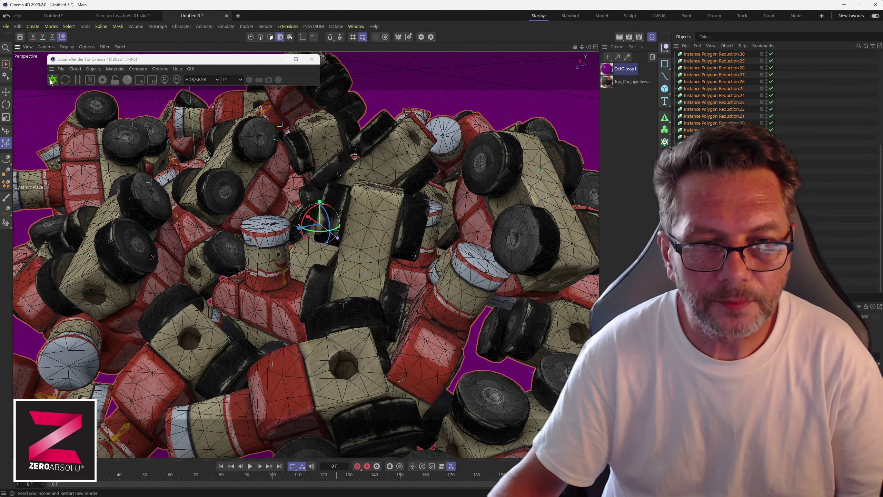
pyautogui.click(51, 81)
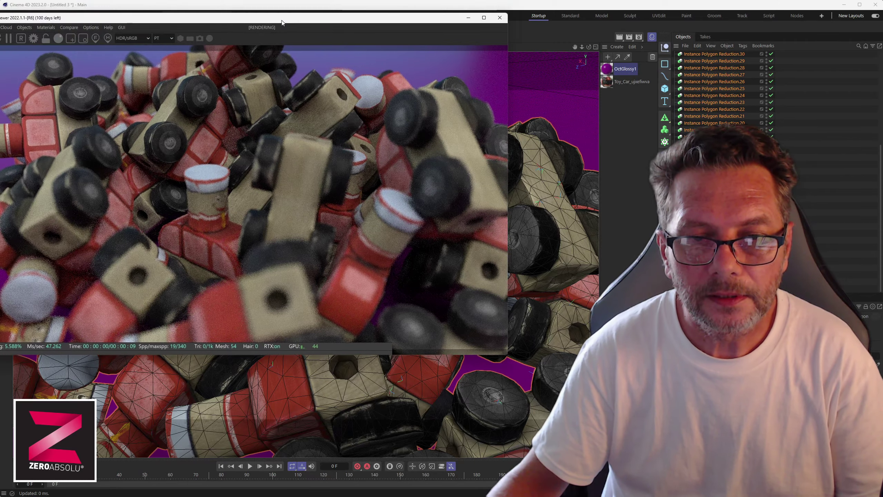
pyautogui.moveTo(282, 20); pyautogui.dragTo(330, 1)
pyautogui.keyDown('alt'); pyautogui.moveTo(295, 370); pyautogui.dragTo(334, 366); pyautogui.keyUp('alt')
pyautogui.keyDown('alt'); pyautogui.moveTo(290, 371); pyautogui.dragTo(482, 301, button='middle'); pyautogui.keyUp('alt')
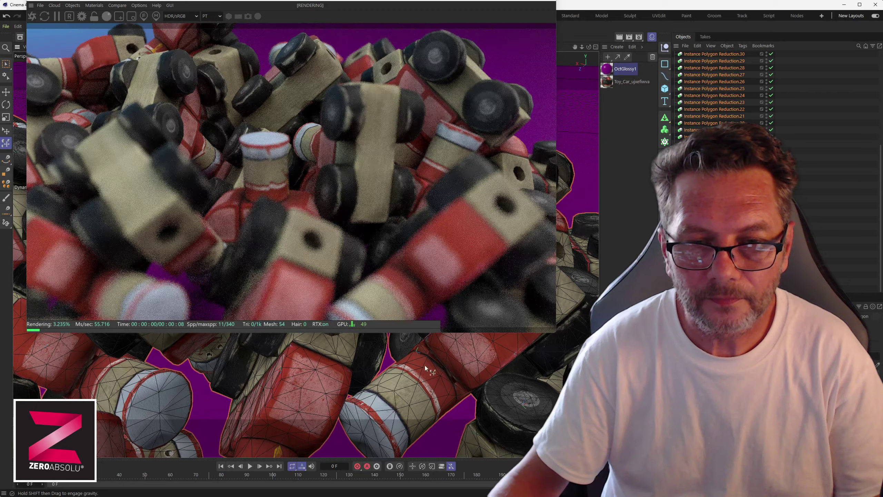
# Turn off the Poly_Reduc polygon reduction and frame the render closely on the capped smiling figure among the cars.
pyautogui.click(771, 268)
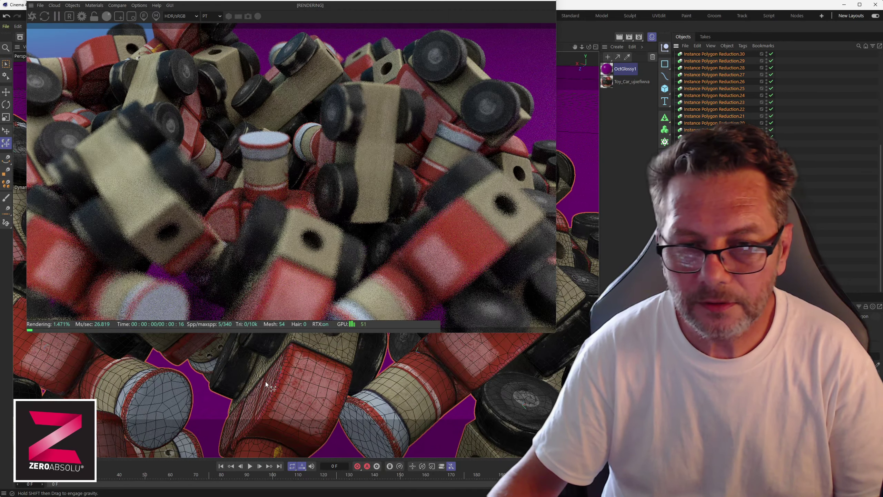
pyautogui.scroll(5, 317, 385)
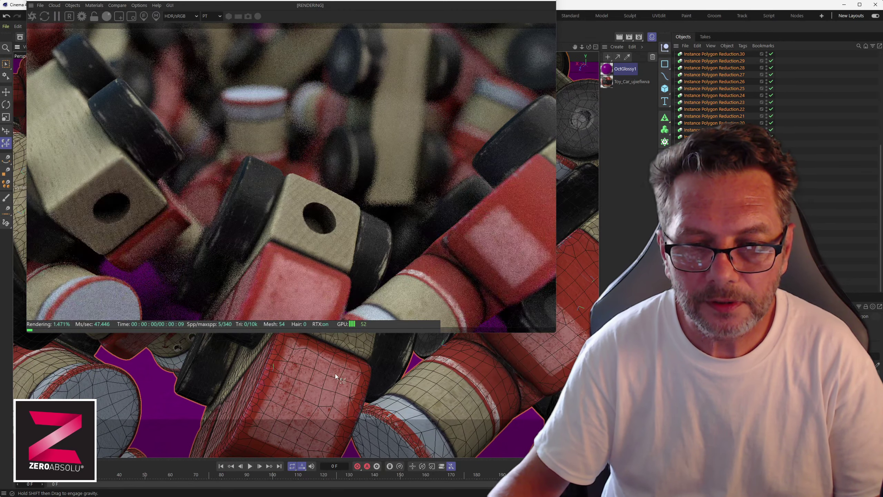
pyautogui.keyDown('alt'); pyautogui.moveTo(376, 387); pyautogui.dragTo(403, 451, button='middle'); pyautogui.keyUp('alt')
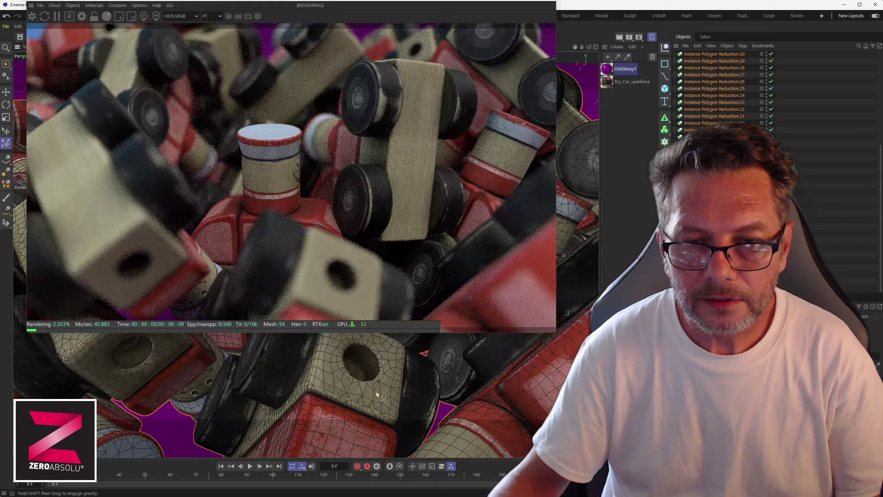
pyautogui.scroll(4, 363, 381)
pyautogui.keyDown('alt'); pyautogui.moveTo(377, 397); pyautogui.dragTo(452, 428); pyautogui.keyUp('alt')
pyautogui.keyDown('alt'); pyautogui.moveTo(452, 417); pyautogui.dragTo(379, 446, button='middle'); pyautogui.keyUp('alt')
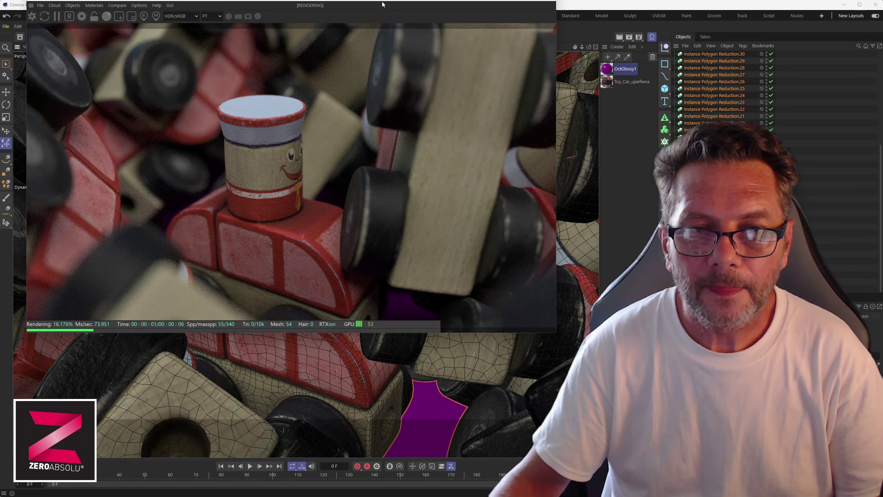
pyautogui.moveTo(382, 4); pyautogui.dragTo(378, 38)
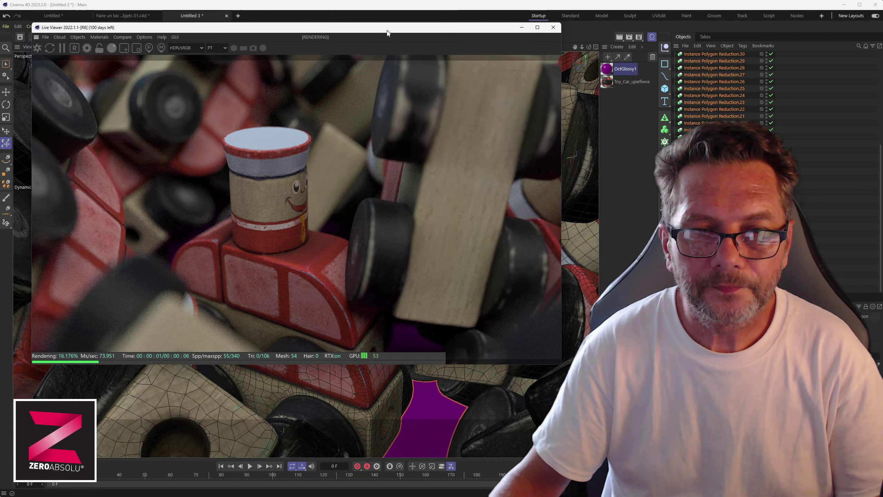